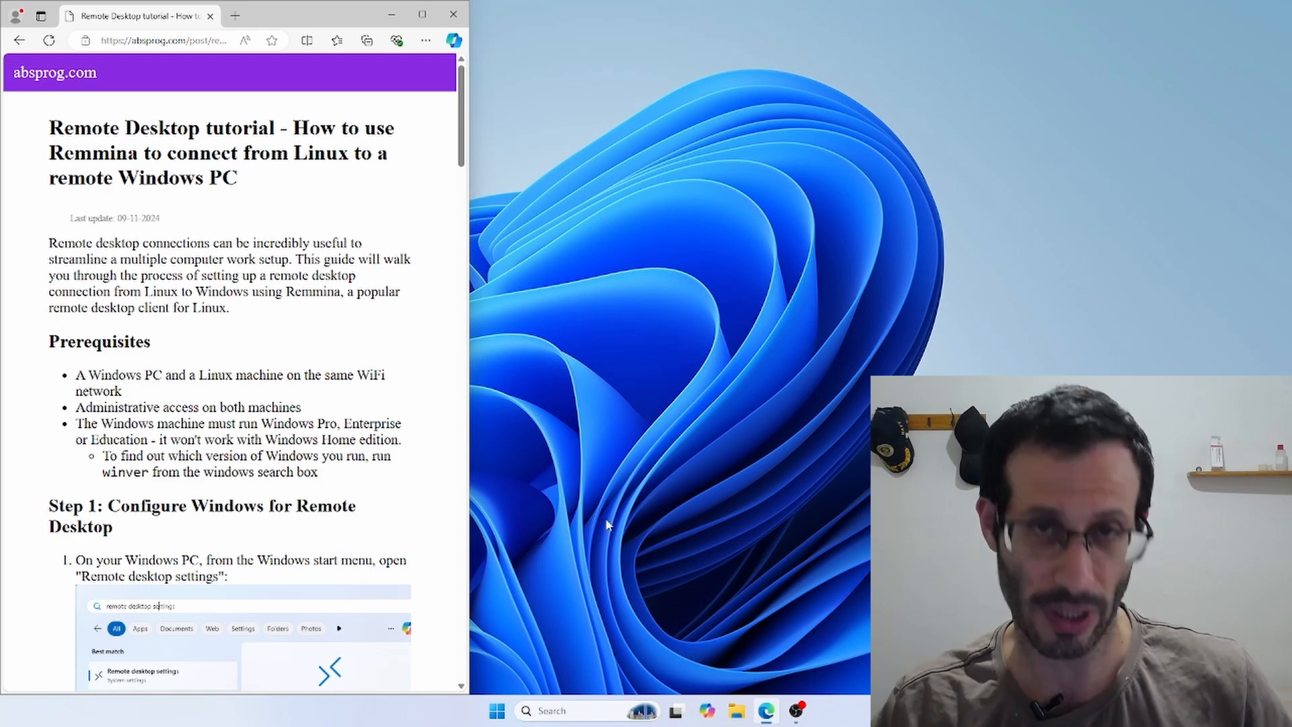
{"action": "left_click", "coordinate": [498, 712]}
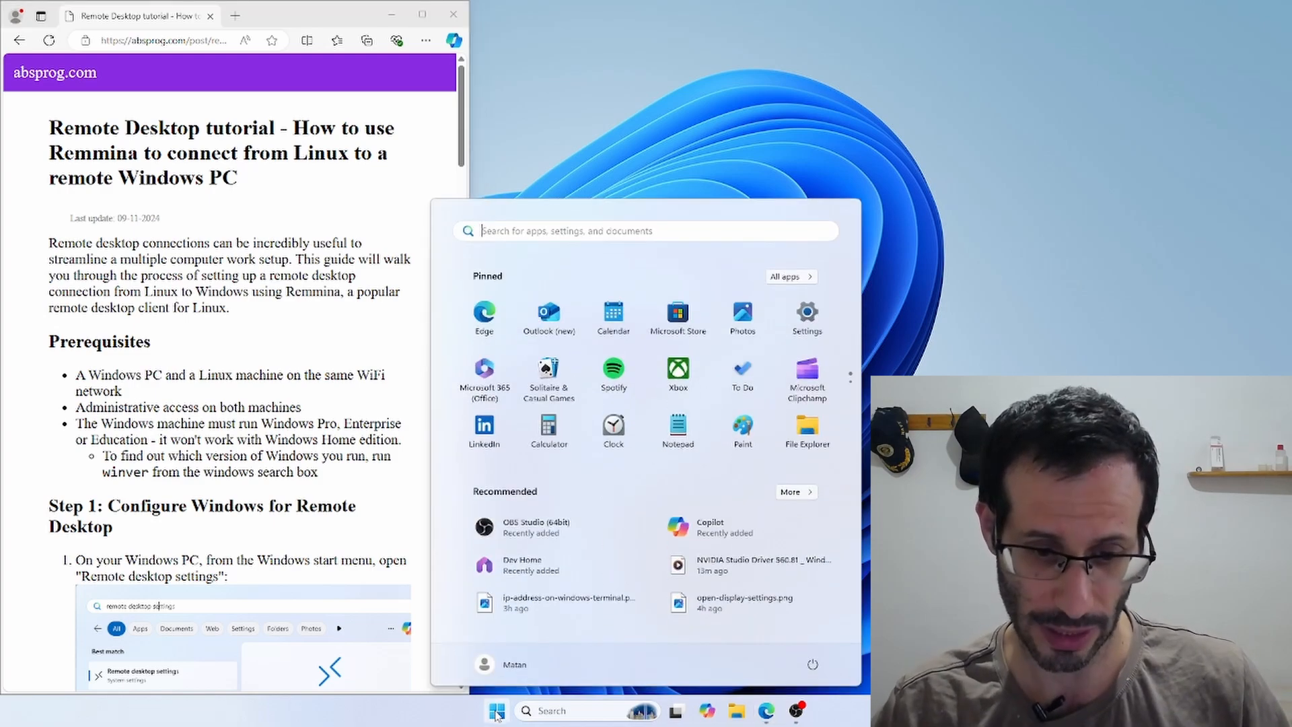
{"action": "type", "text": "winver"}
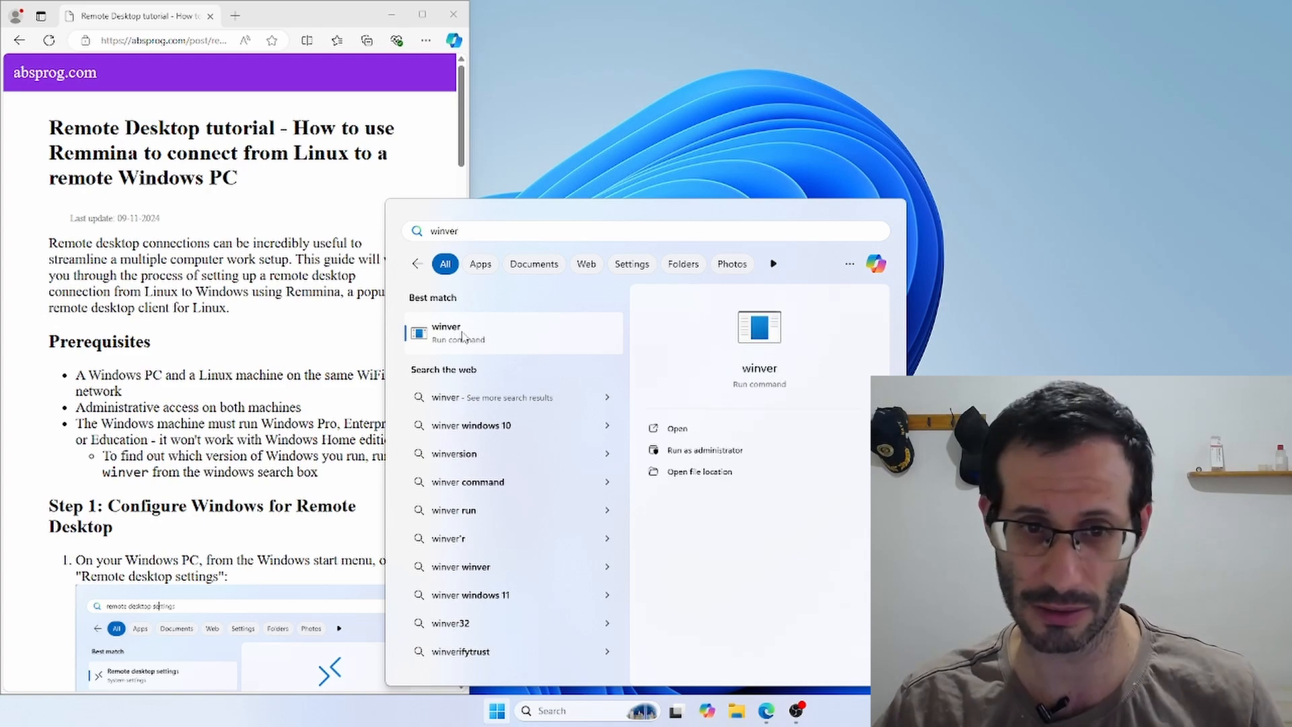
{"action": "left_click", "coordinate": [462, 336]}
{"action": "left_click_drag", "start_coordinate": [205, 41], "coordinate": [701, 161]}
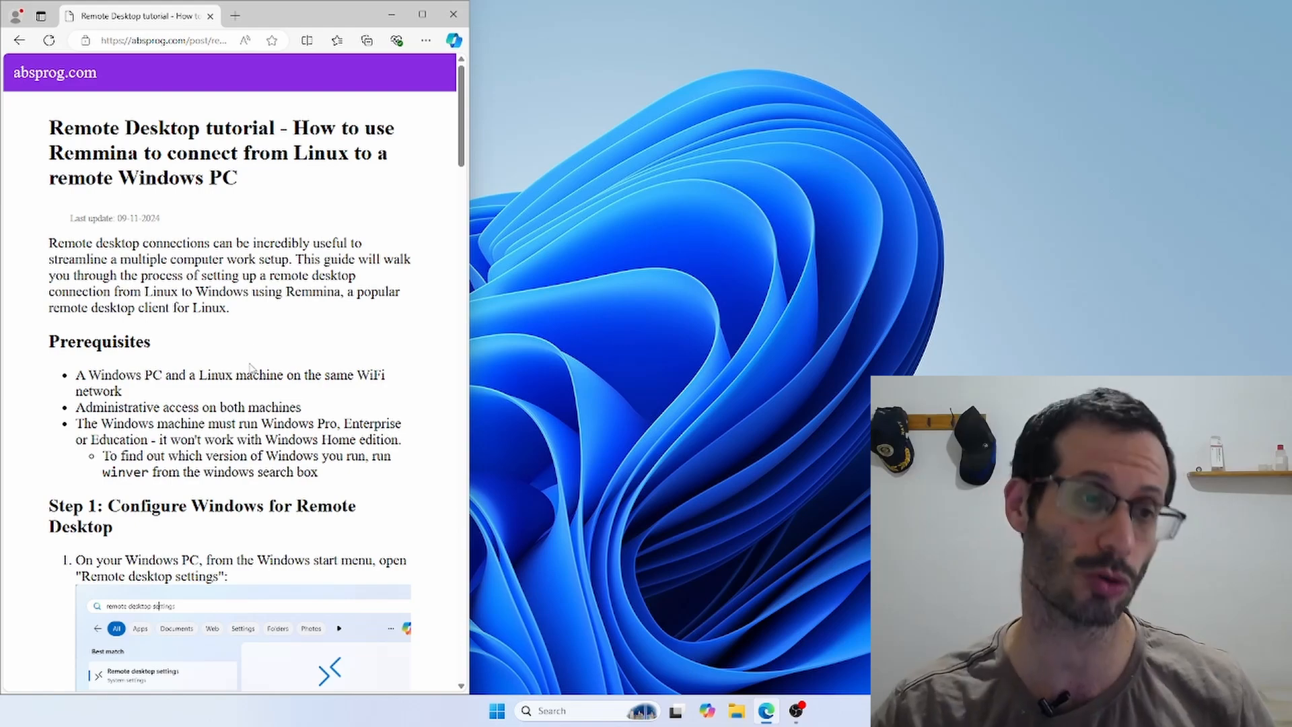
Search for 'remote desktop settings' and open the Remote Desktop settings page.
{"action": "scroll", "coordinate": [251, 367], "scroll_direction": "down", "scroll_amount": 3}
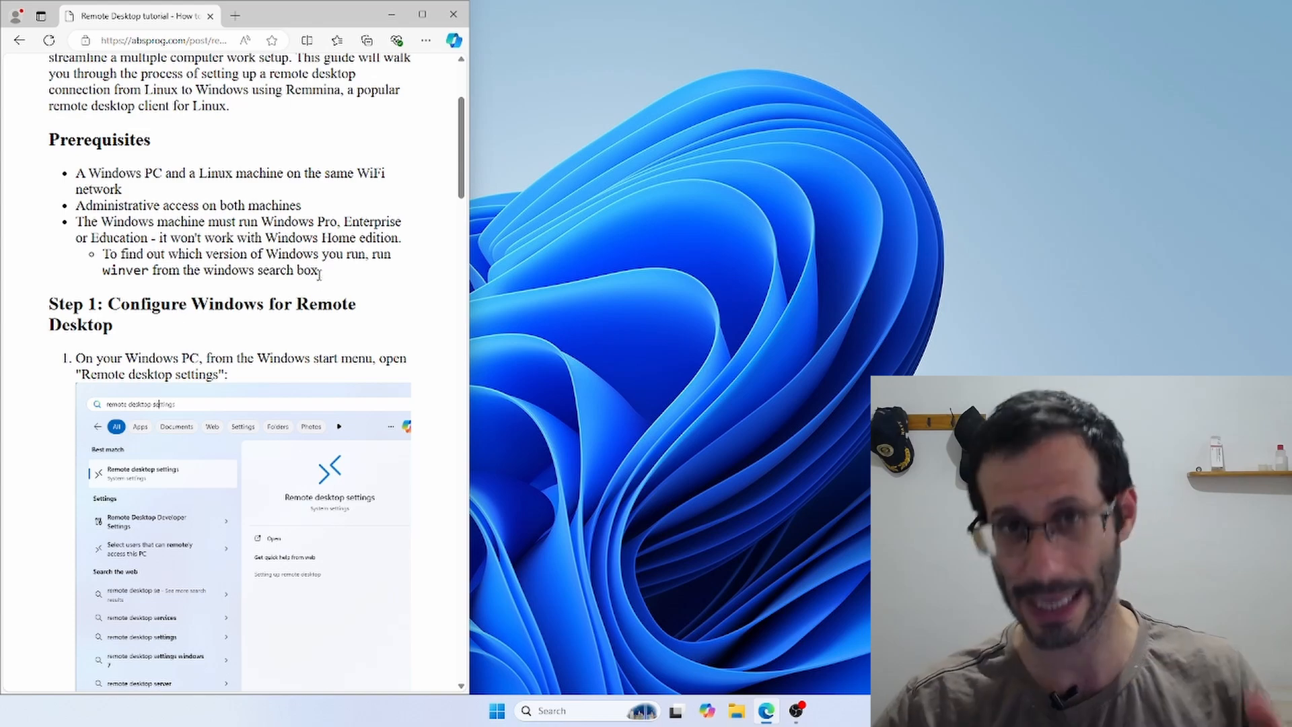
{"action": "scroll", "coordinate": [308, 296], "scroll_direction": "down", "scroll_amount": 2}
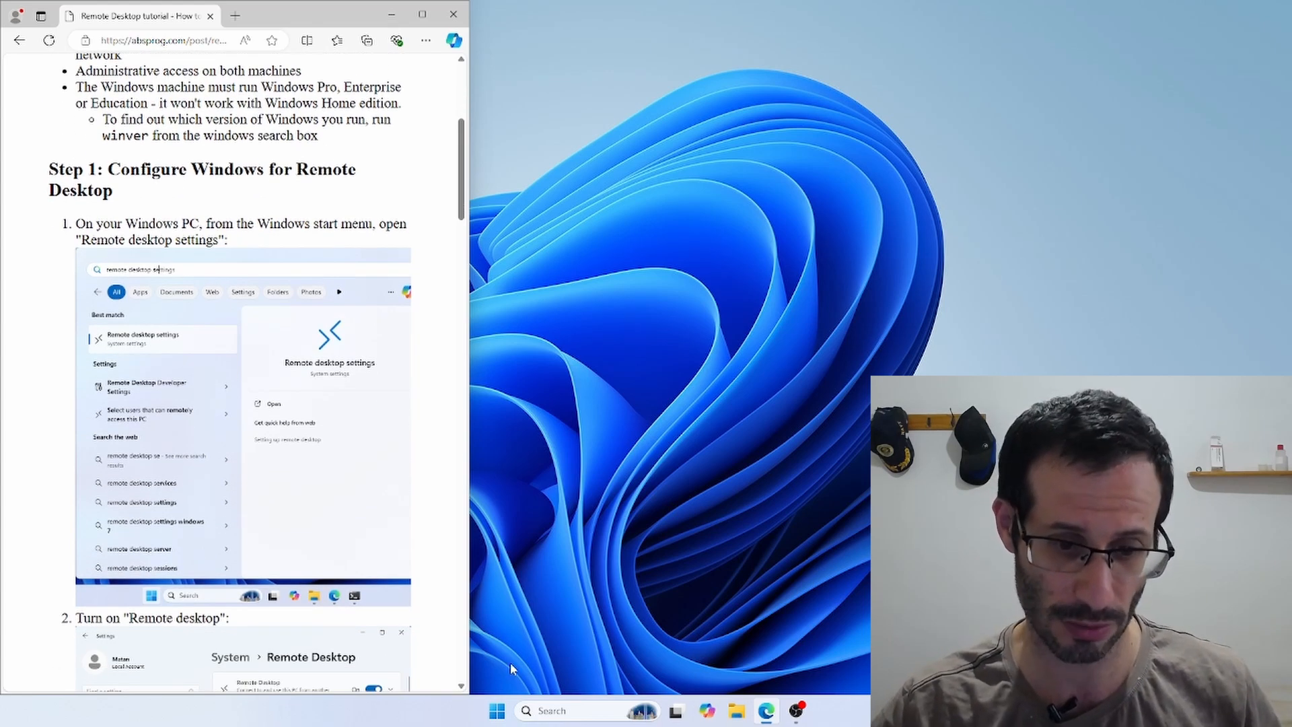
{"action": "left_click", "coordinate": [497, 710]}
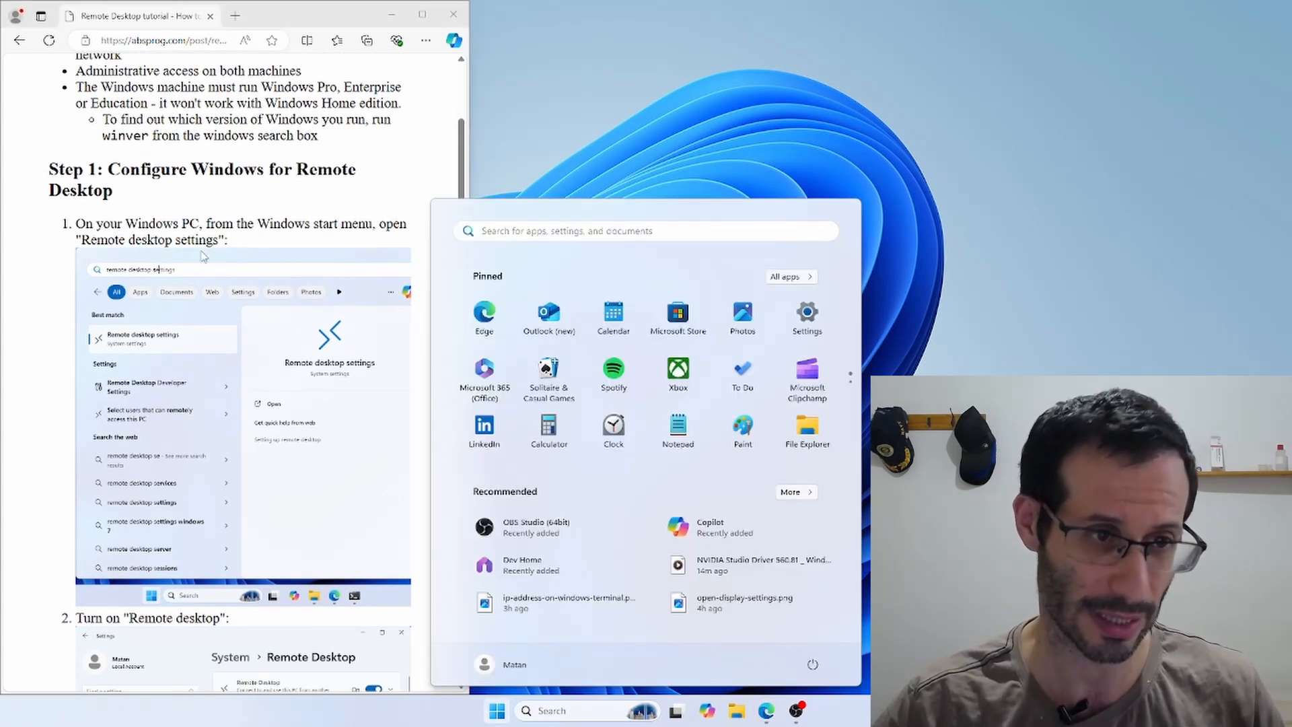
{"action": "type", "text": "remote desktop settings"}
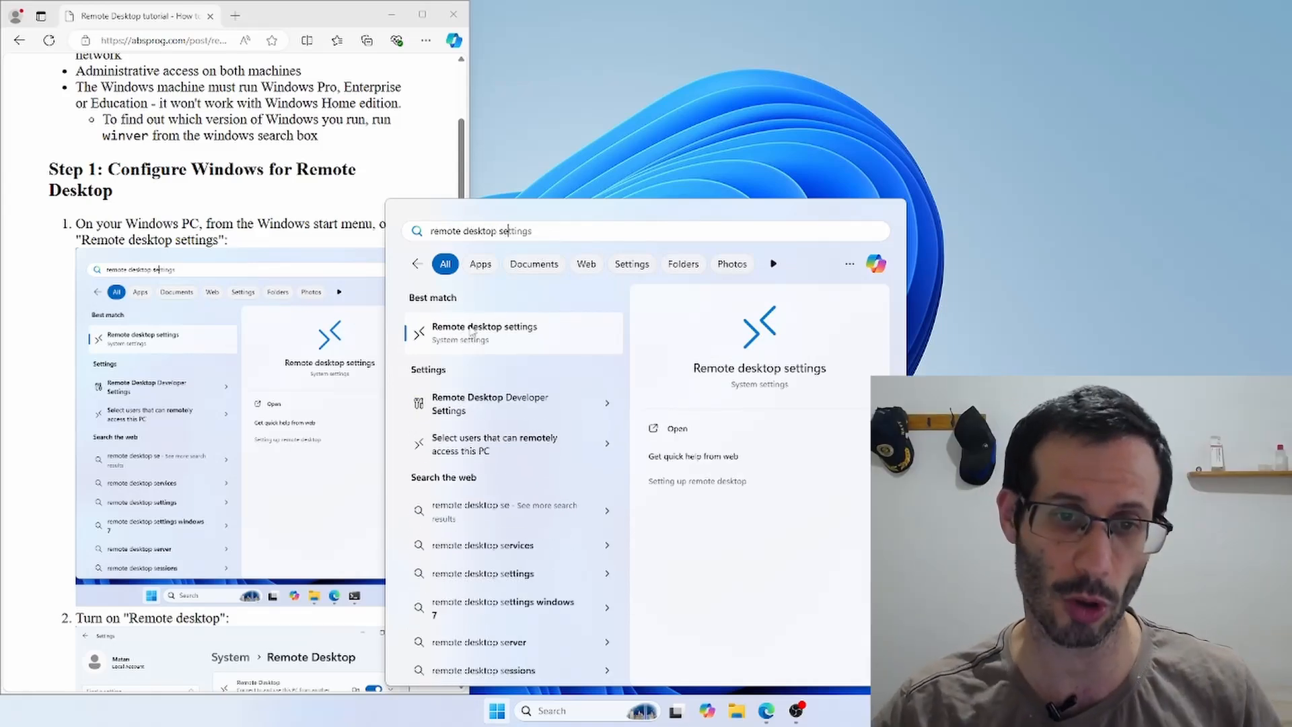
{"action": "left_click", "coordinate": [505, 334]}
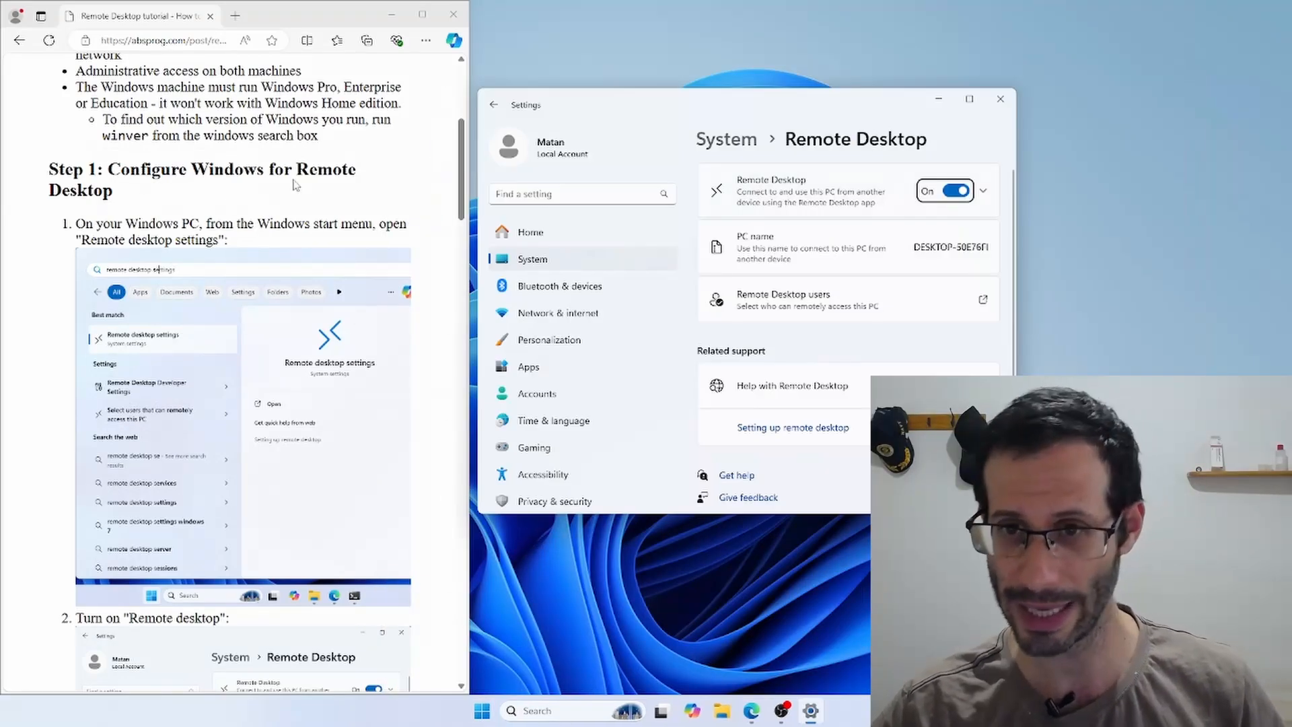
Confirm the Remote Desktop toggle is On, then close Settings.
{"action": "scroll", "coordinate": [275, 247], "scroll_direction": "down", "scroll_amount": 5}
{"action": "scroll", "coordinate": [275, 248], "scroll_direction": "down", "scroll_amount": 2}
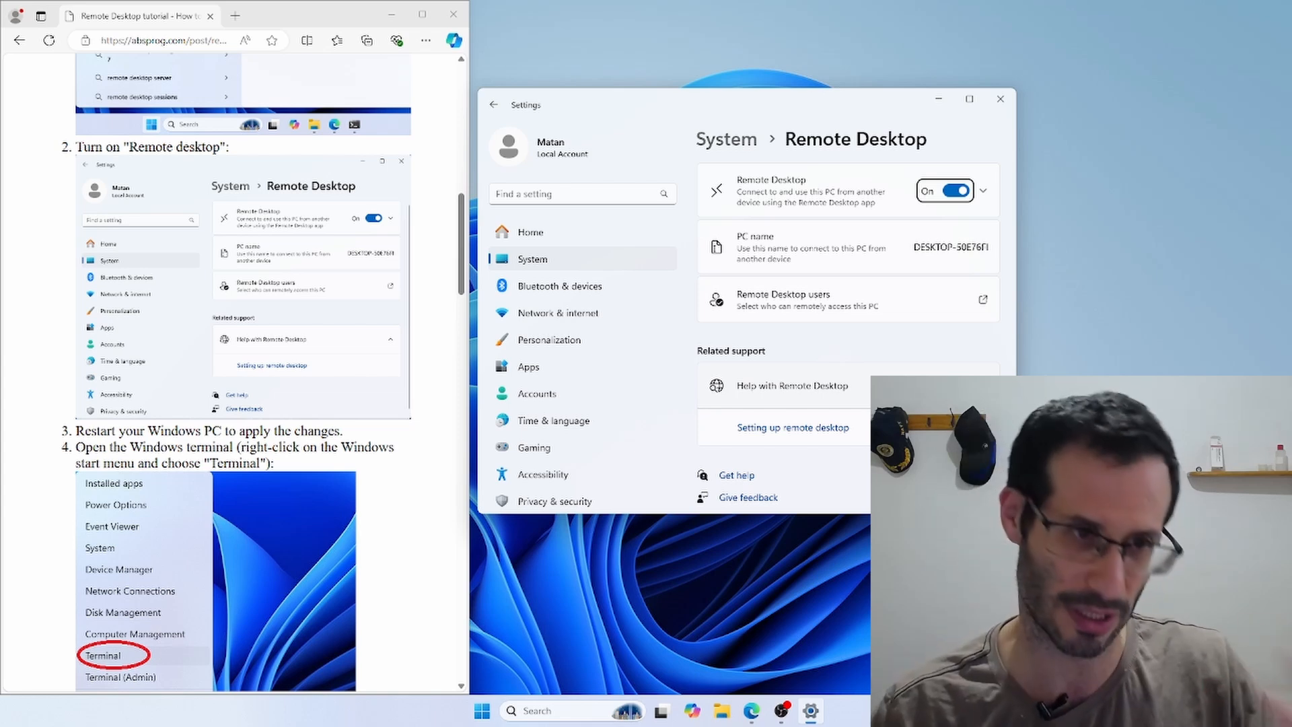
{"action": "scroll", "coordinate": [307, 368], "scroll_direction": "down", "scroll_amount": 1}
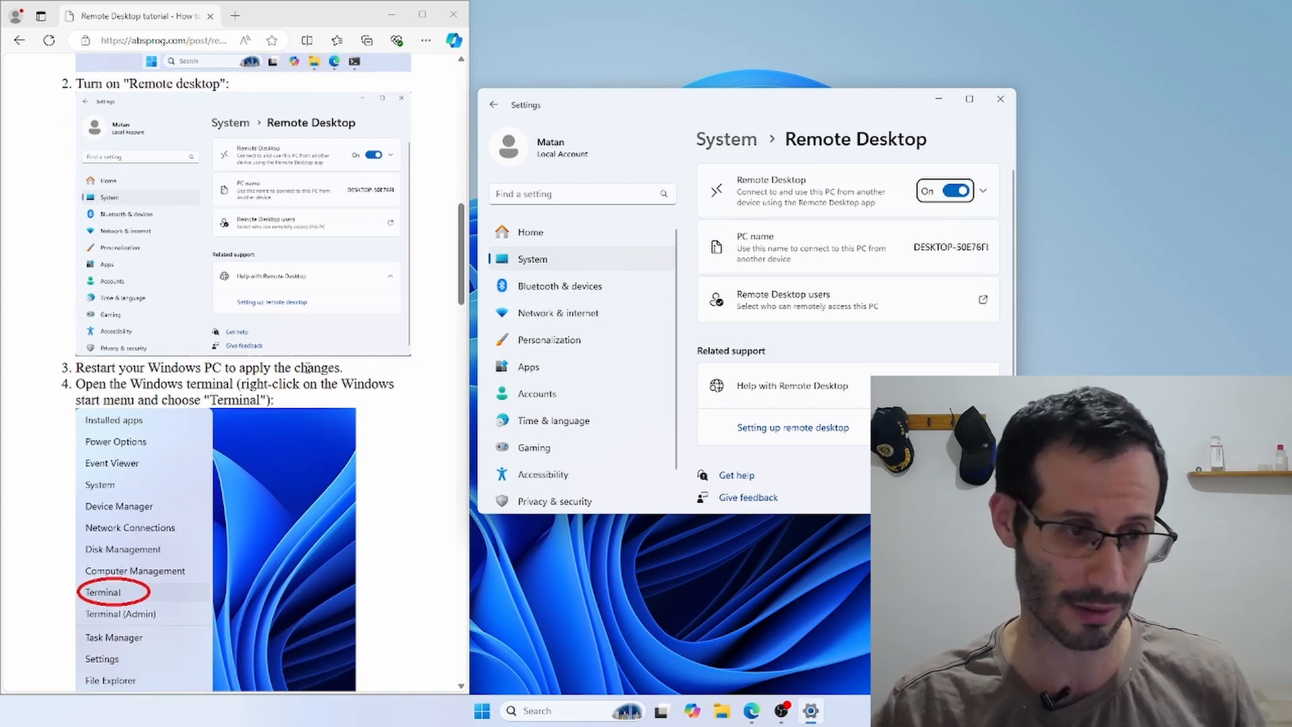
{"action": "left_click", "coordinate": [1000, 100]}
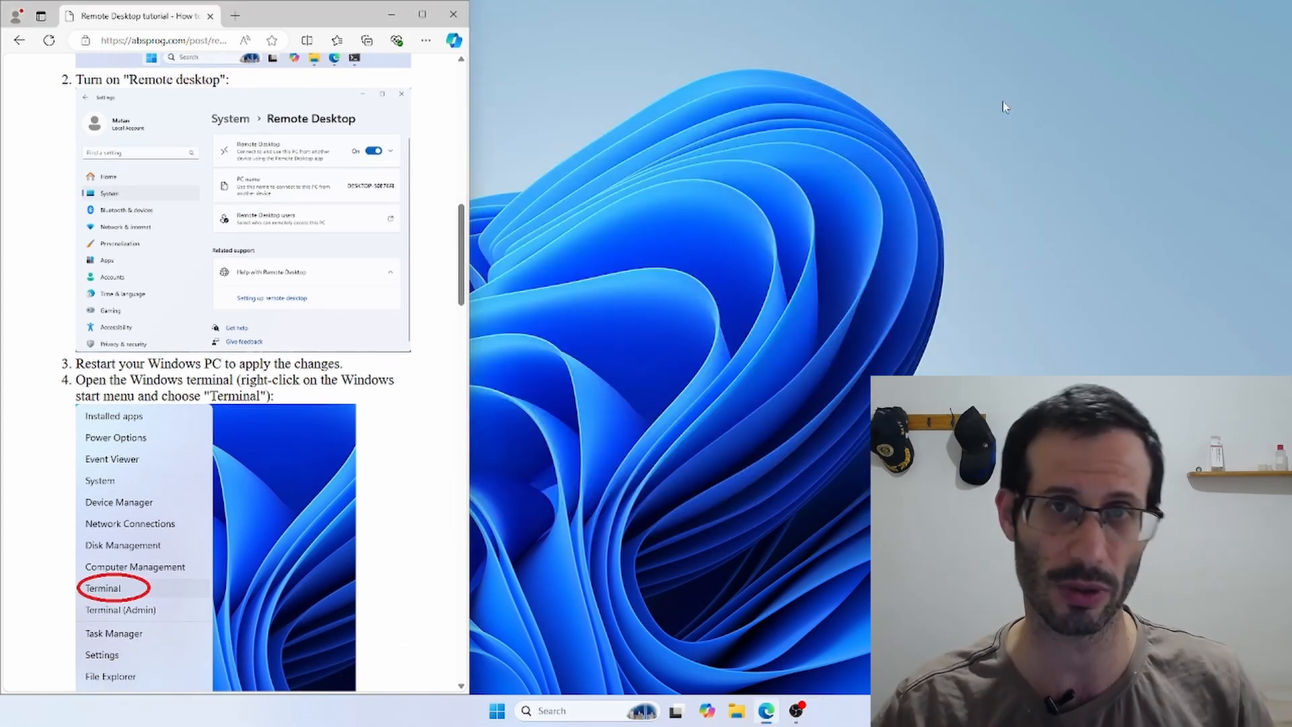
Run ipconfig in a Windows Terminal opened from the Start button's context menu.
{"action": "right_click", "coordinate": [498, 715]}
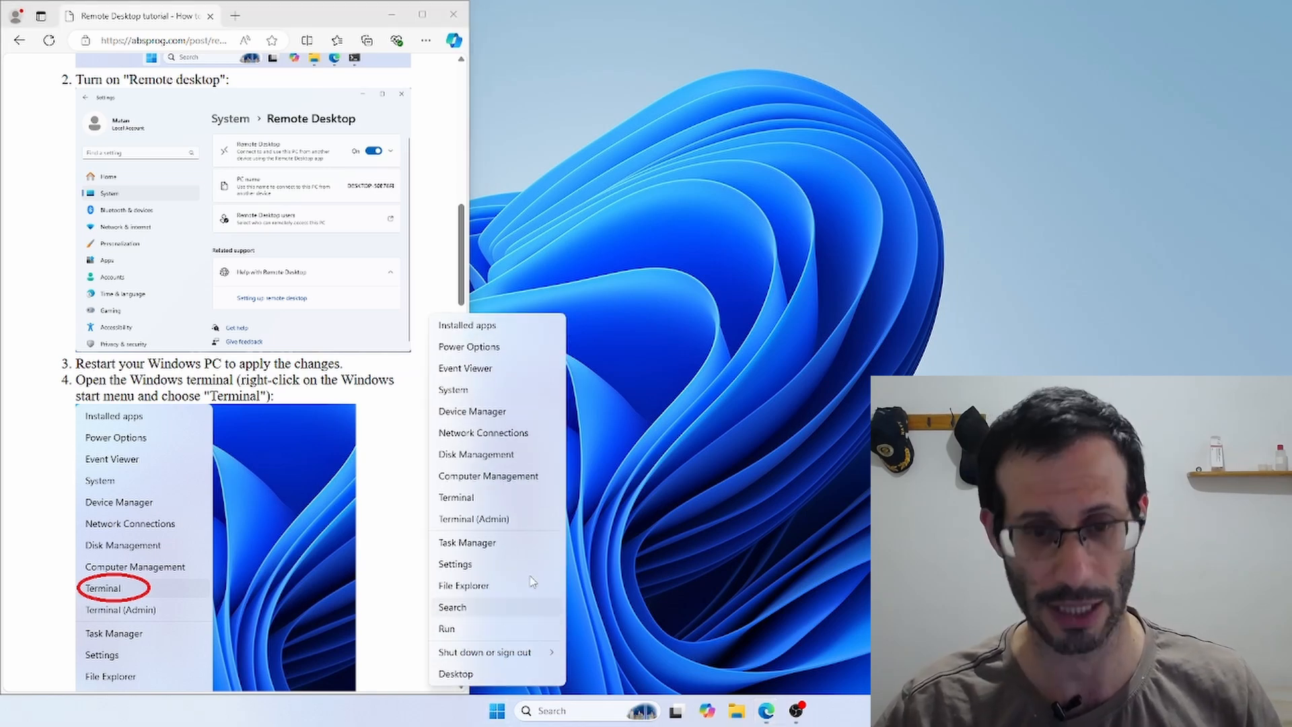
{"action": "left_click", "coordinate": [456, 497]}
{"action": "scroll", "coordinate": [190, 246], "scroll_direction": "down", "scroll_amount": 10}
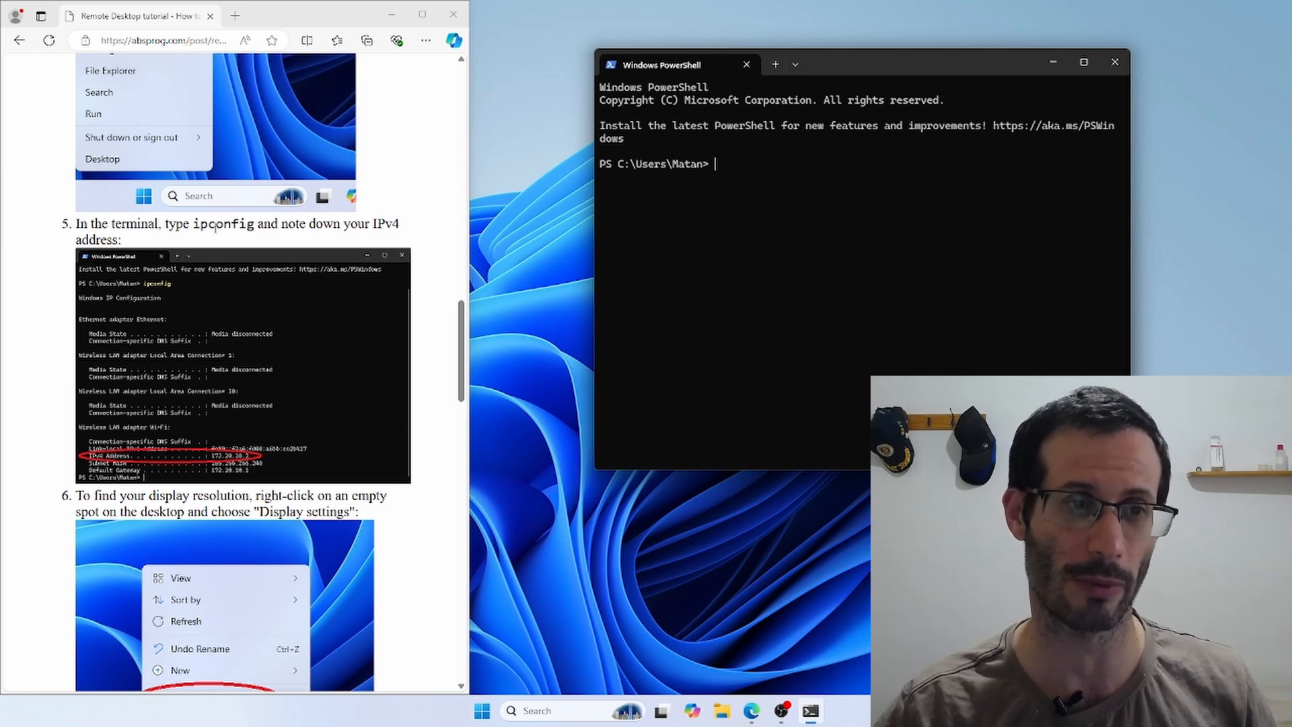
{"action": "type", "text": "ipconfig"}
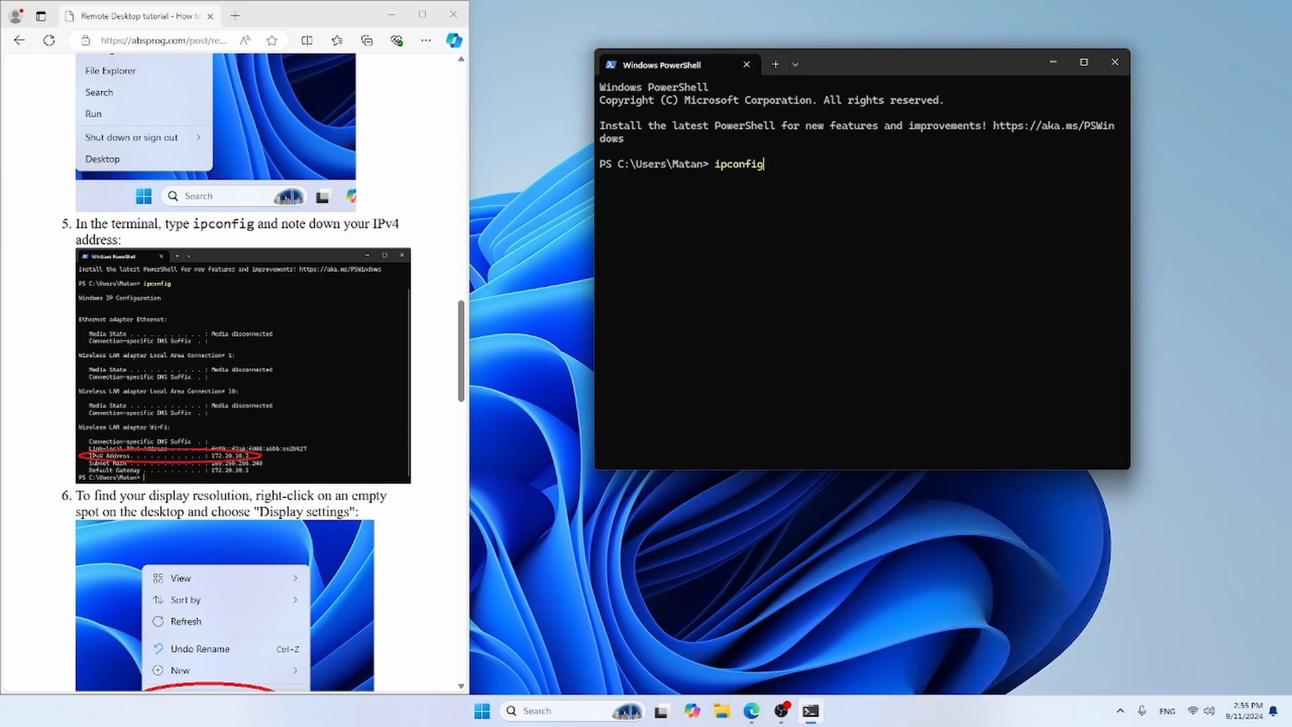
{"action": "key", "text": "Return"}
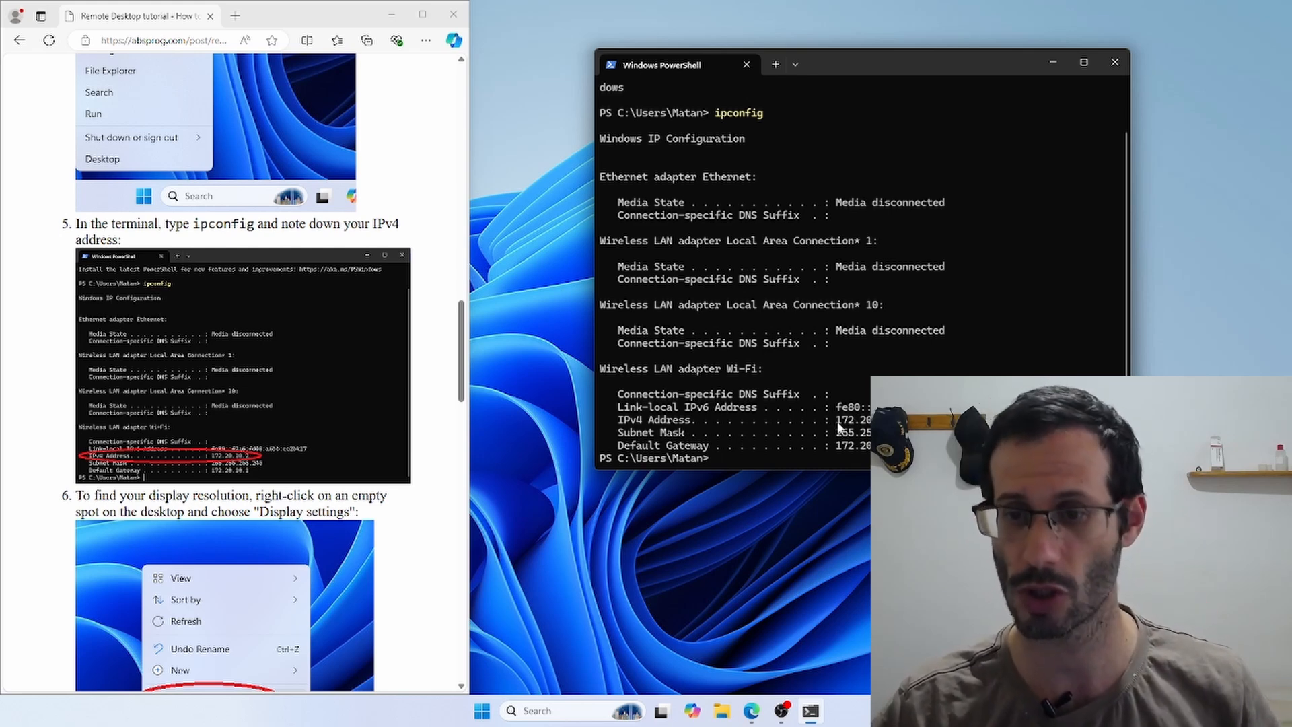
Highlight the Wi-Fi adapter's IPv4 address in the ipconfig output.
{"action": "left_click_drag", "start_coordinate": [837, 420], "coordinate": [895, 420]}
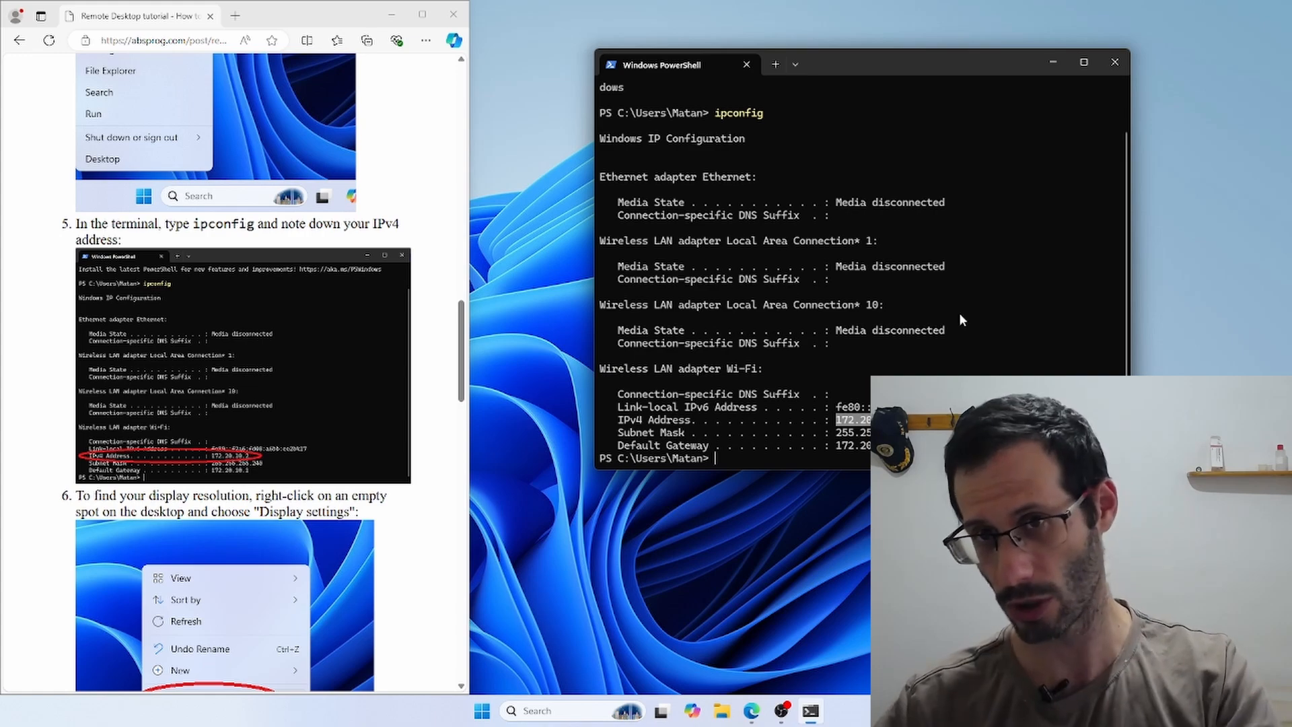
{"action": "left_click_drag", "start_coordinate": [826, 64], "coordinate": [993, 63]}
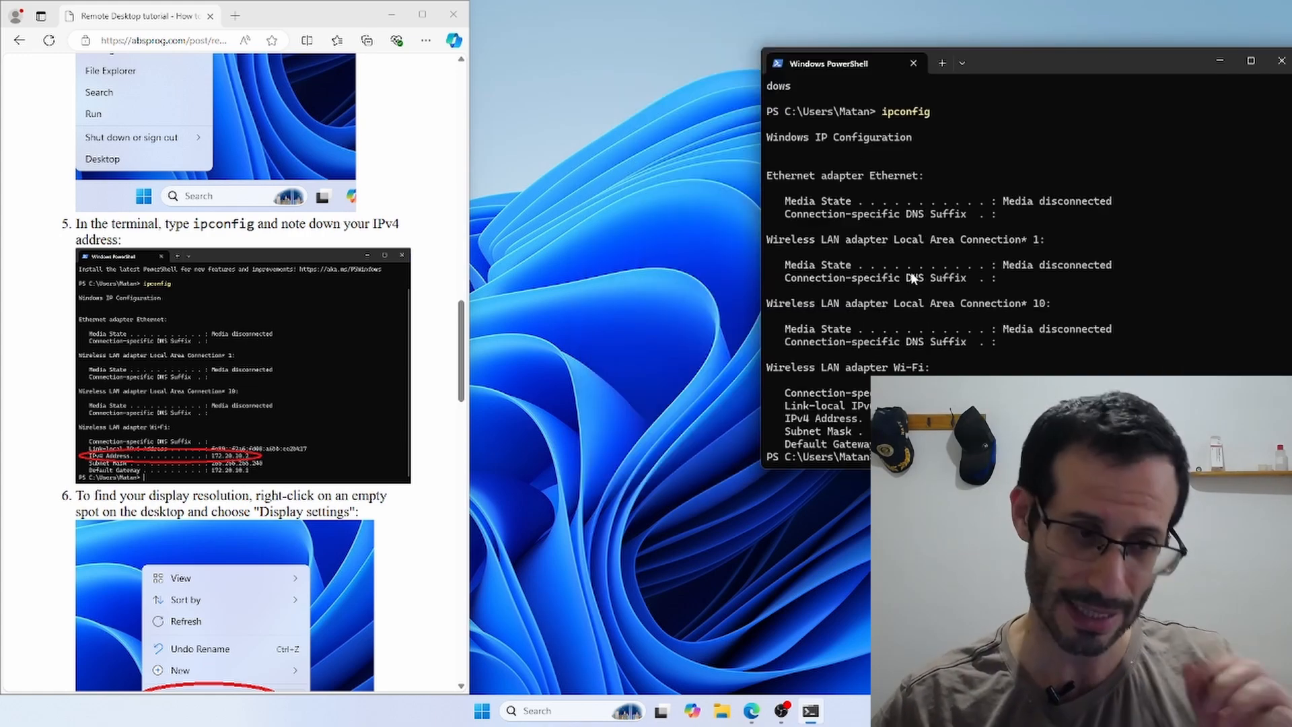
{"action": "scroll", "coordinate": [417, 324], "scroll_direction": "down", "scroll_amount": 1}
{"action": "scroll", "coordinate": [418, 323], "scroll_direction": "down", "scroll_amount": 2}
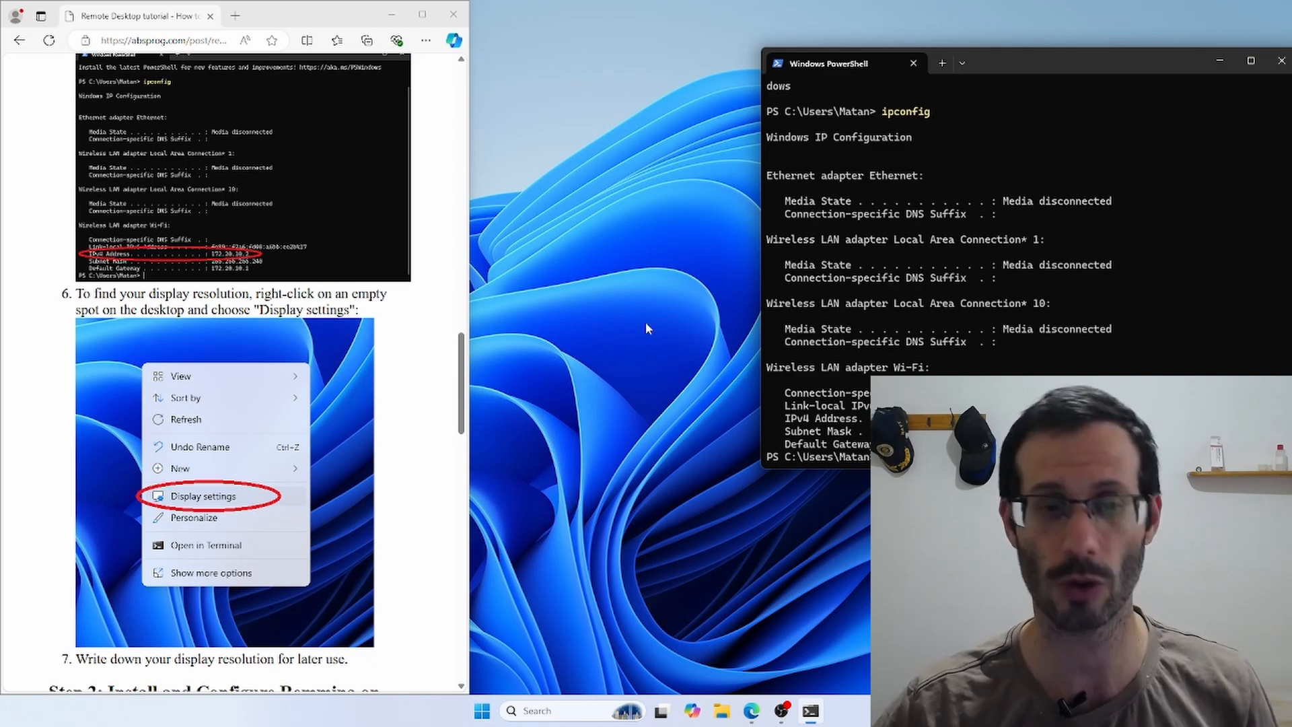
Open Display settings from the desktop context menu to read the 1920 × 1080 resolution.
{"action": "right_click", "coordinate": [615, 311]}
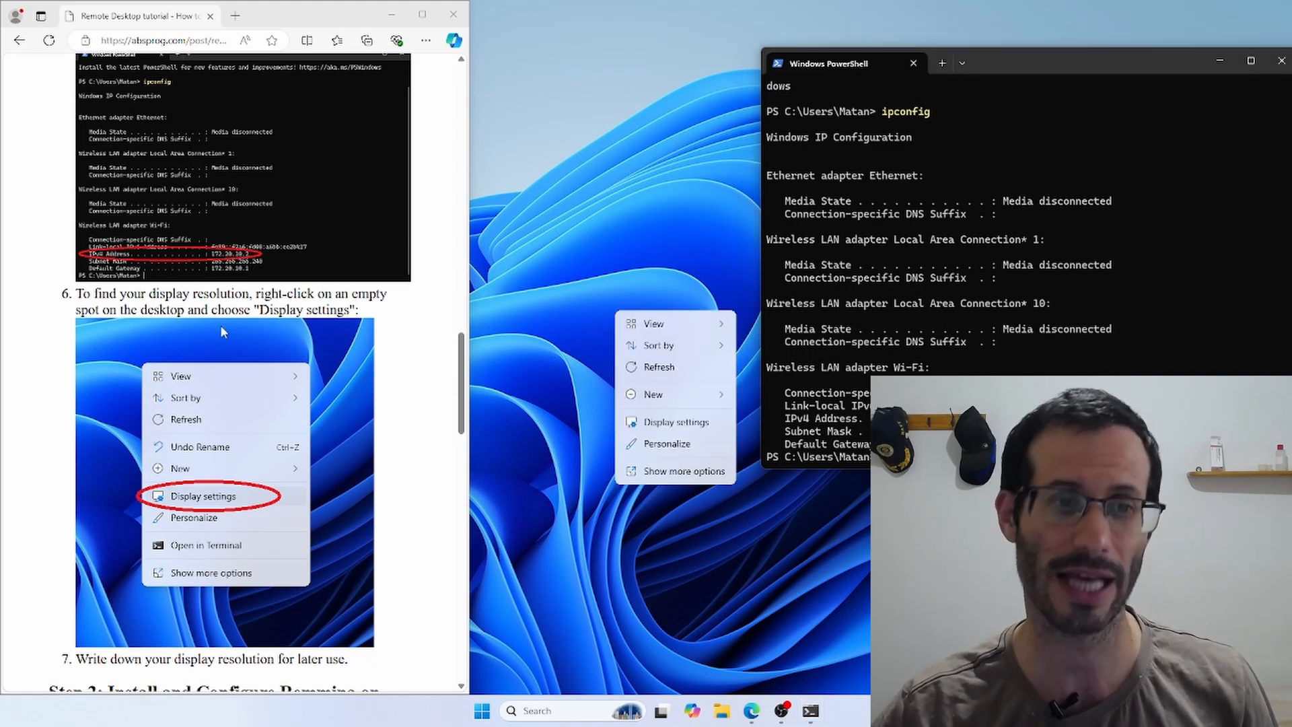
{"action": "left_click", "coordinate": [673, 421]}
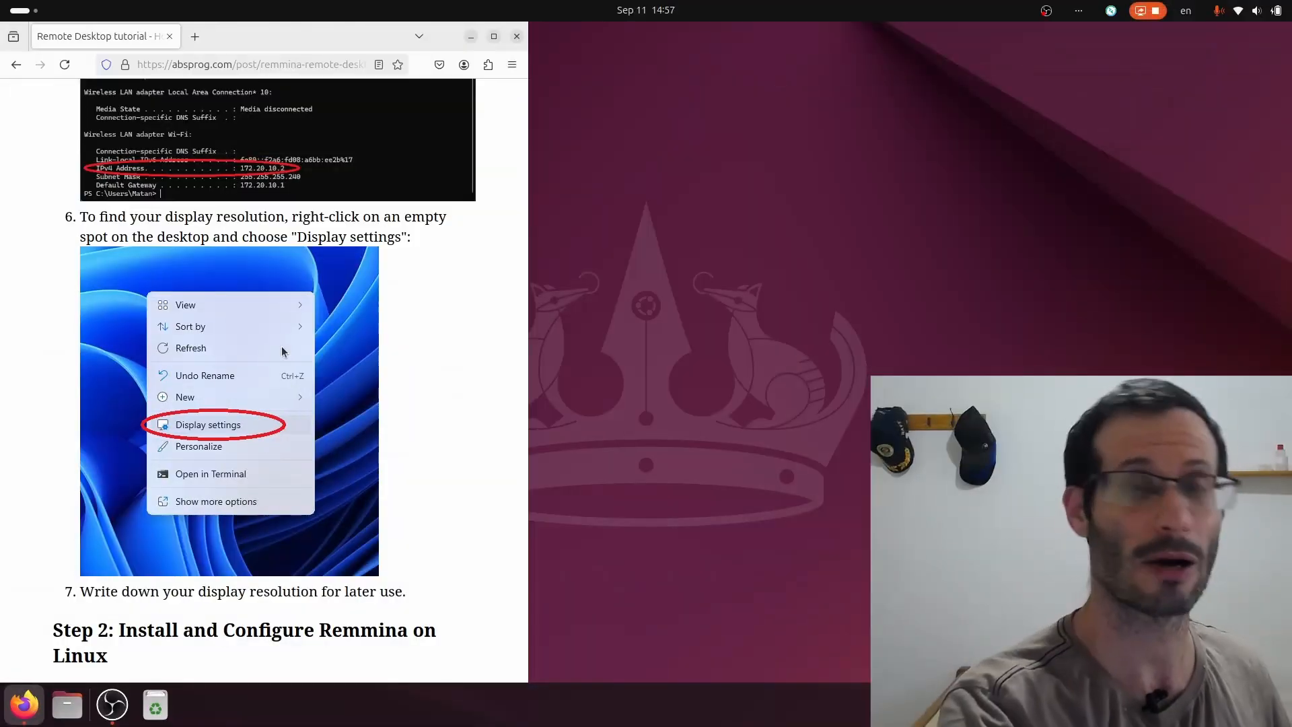
Scroll the tutorial to Step 2: Install and Configure Remmina on Linux.
{"action": "scroll", "coordinate": [294, 390], "scroll_direction": "down", "scroll_amount": 6}
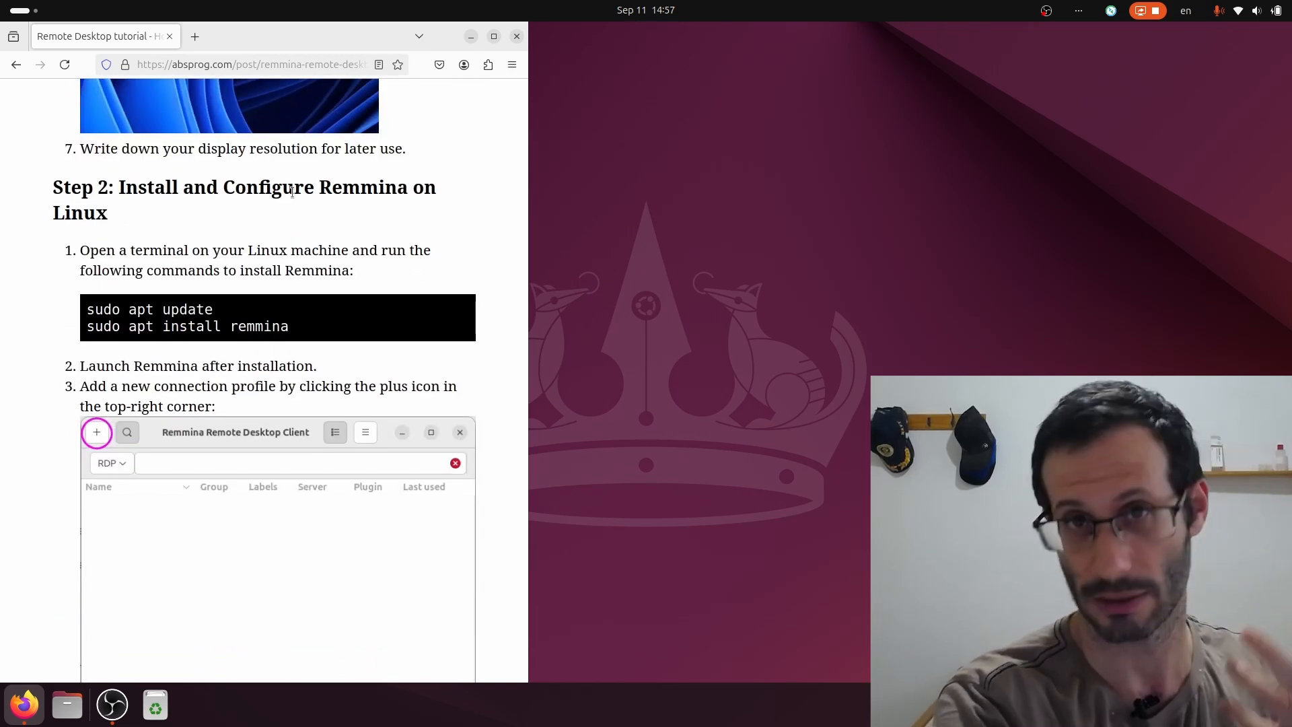
Open a terminal and run 'sudo apt update' copied from the tutorial.
{"action": "key", "text": "ctrl+alt+t"}
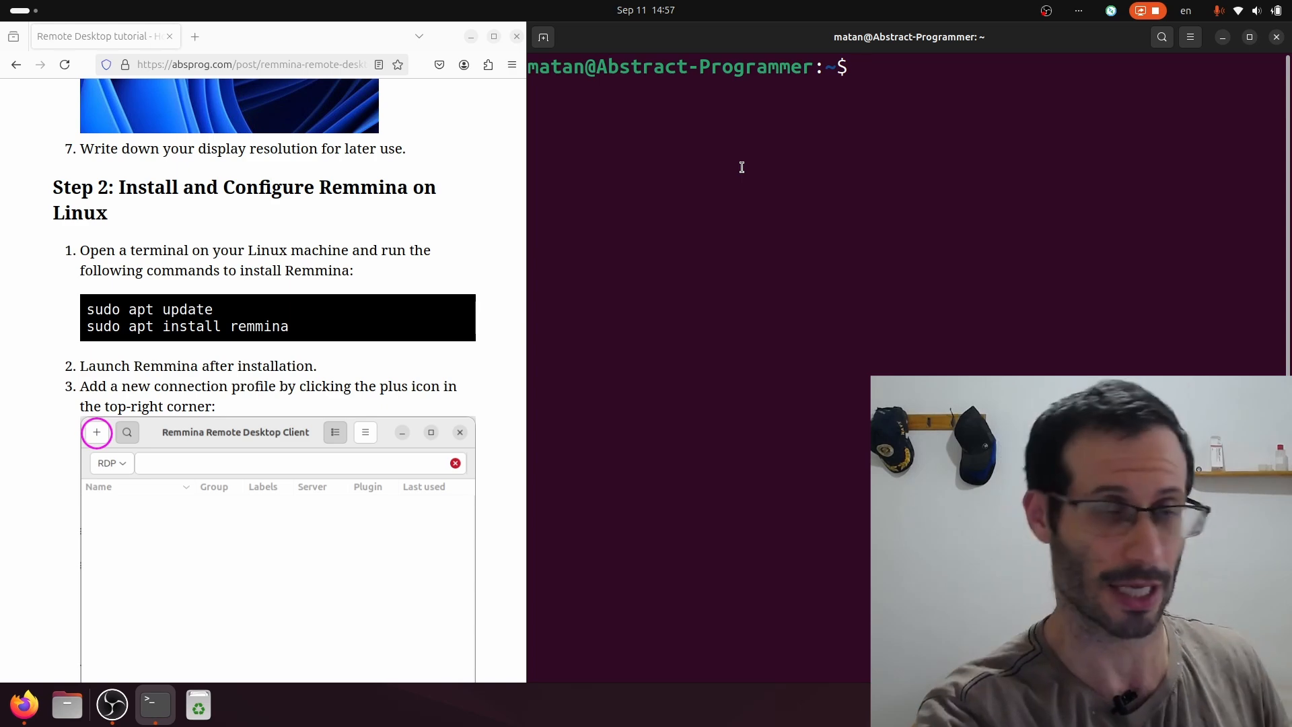
{"action": "triple_click", "coordinate": [149, 310]}
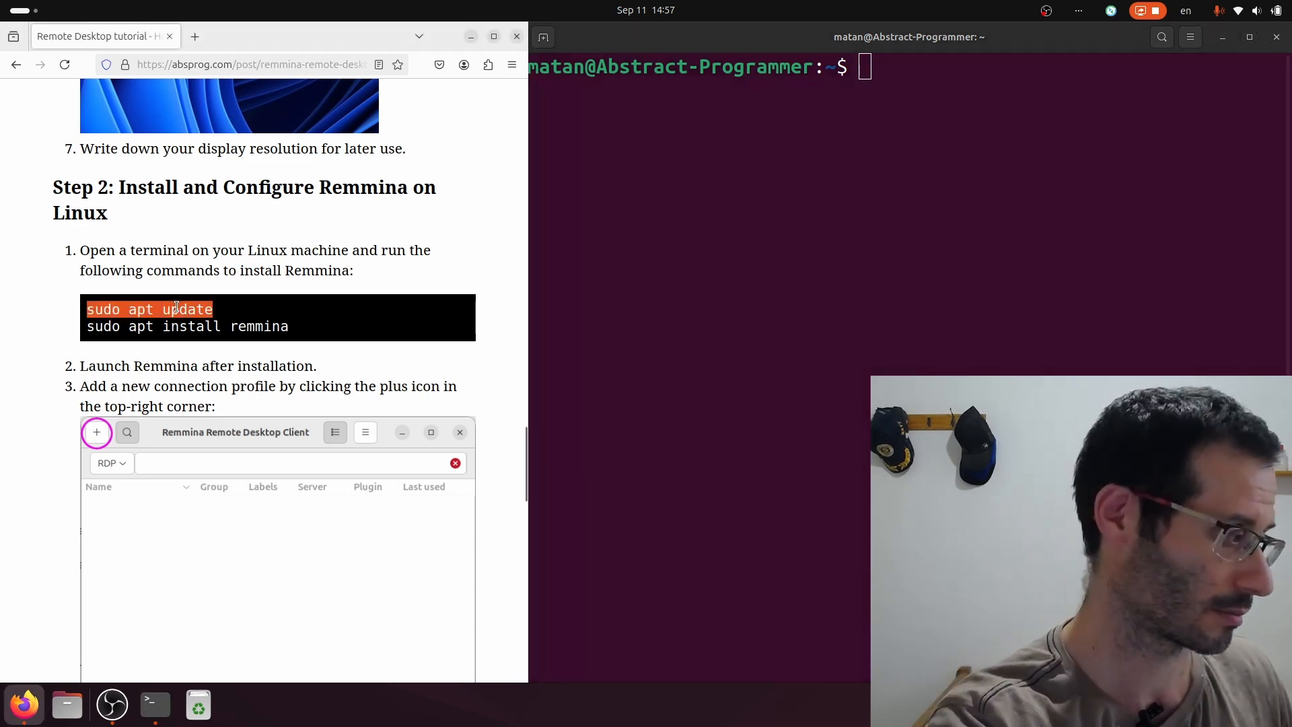
{"action": "key", "text": "ctrl+c"}
{"action": "left_click", "coordinate": [953, 219]}
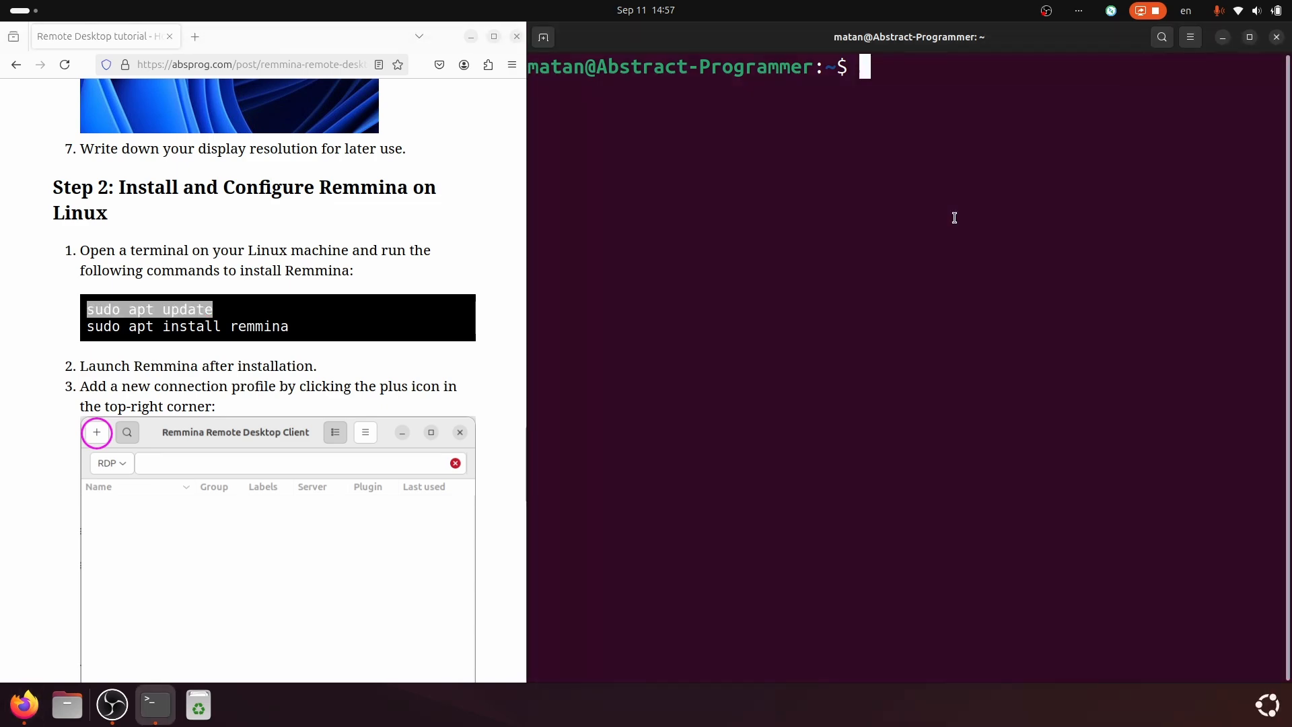
{"action": "key", "text": "ctrl+shift+v"}
{"action": "key", "text": "Return"}
{"action": "key", "text": "Return"}
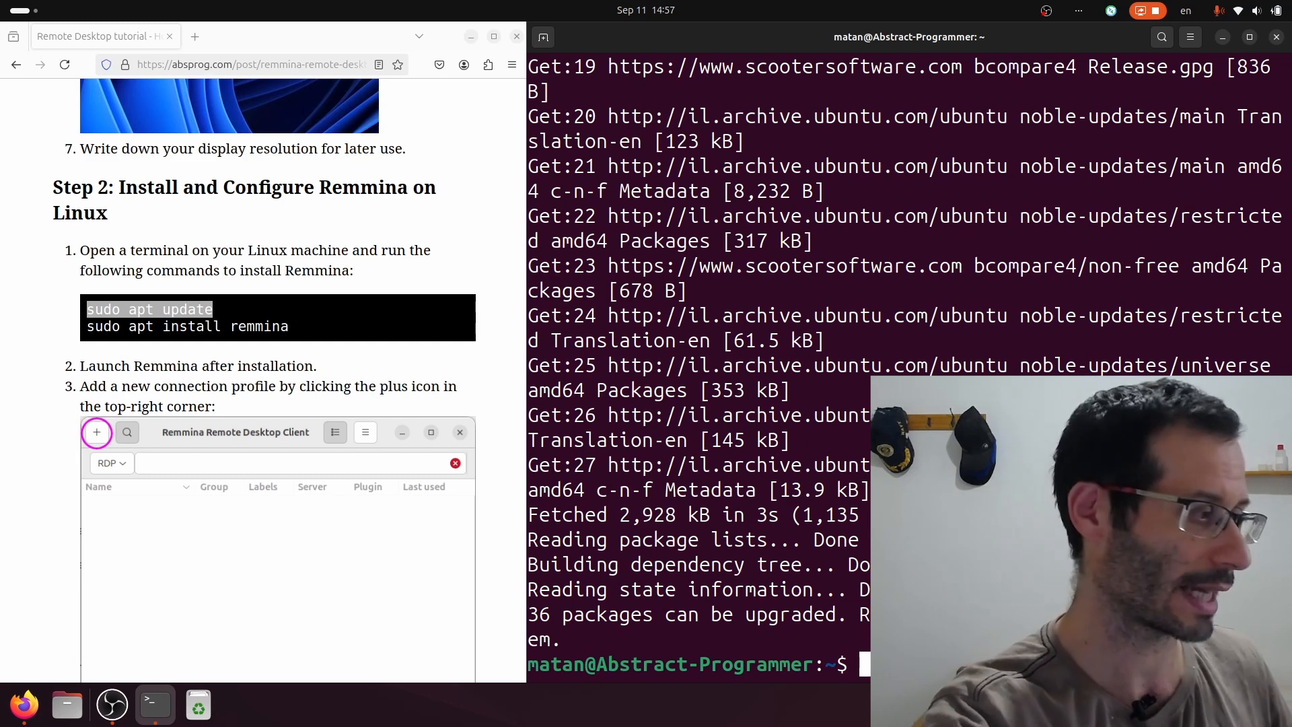
Run 'sudo apt install remmina' from the tutorial, then exit the terminal.
{"action": "triple_click", "coordinate": [263, 326]}
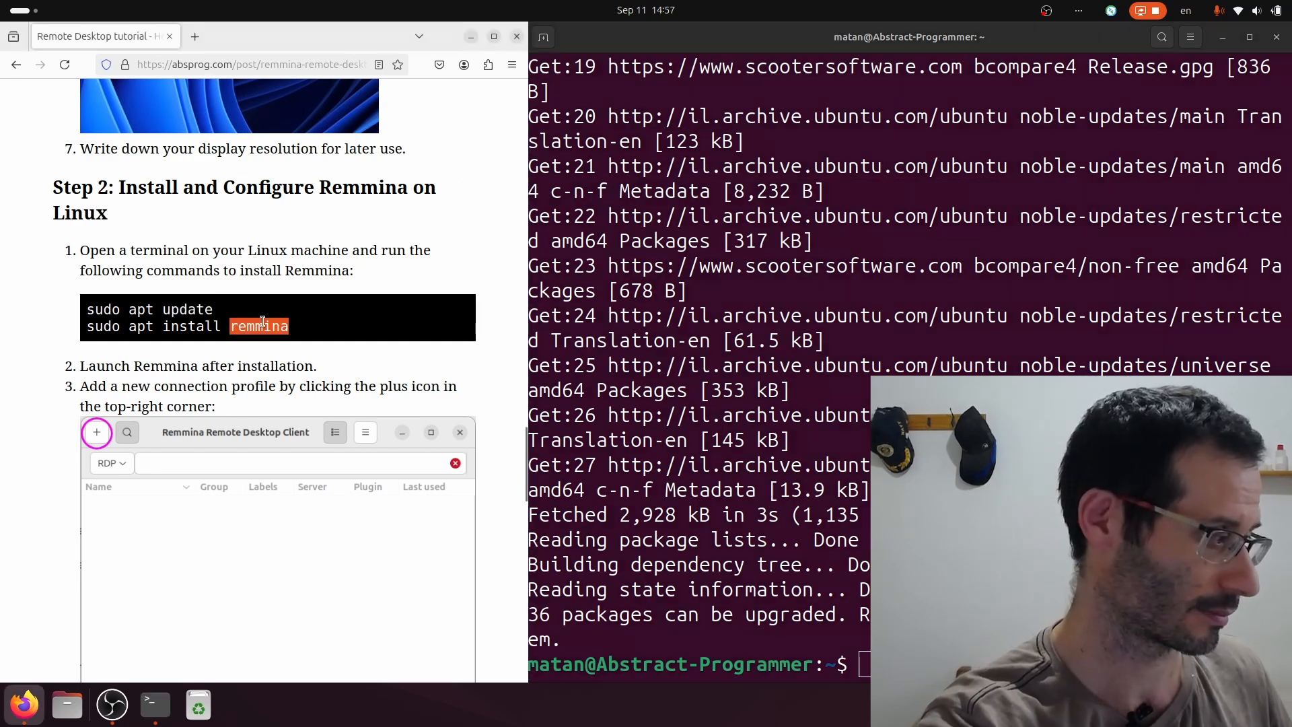
{"action": "left_click", "coordinate": [724, 348]}
{"action": "key", "text": "ctrl+l"}
{"action": "key", "text": "ctrl+shift+v"}
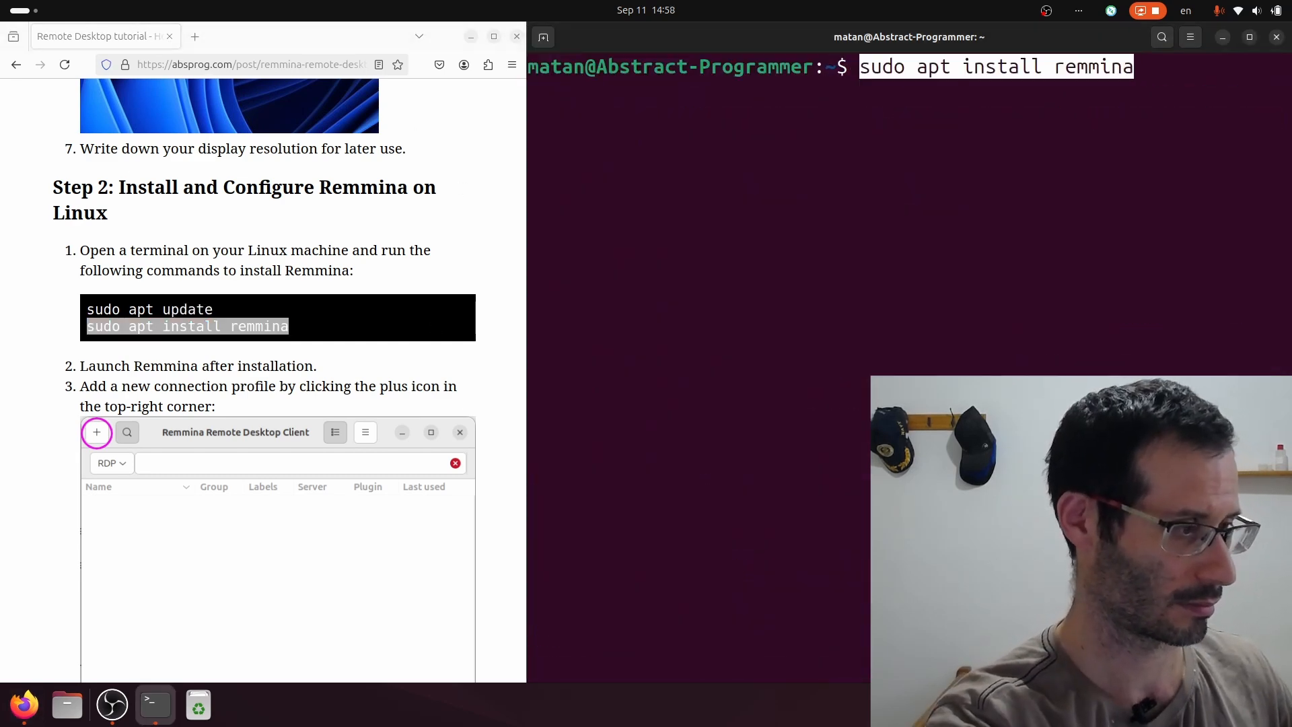
{"action": "key", "text": "Return"}
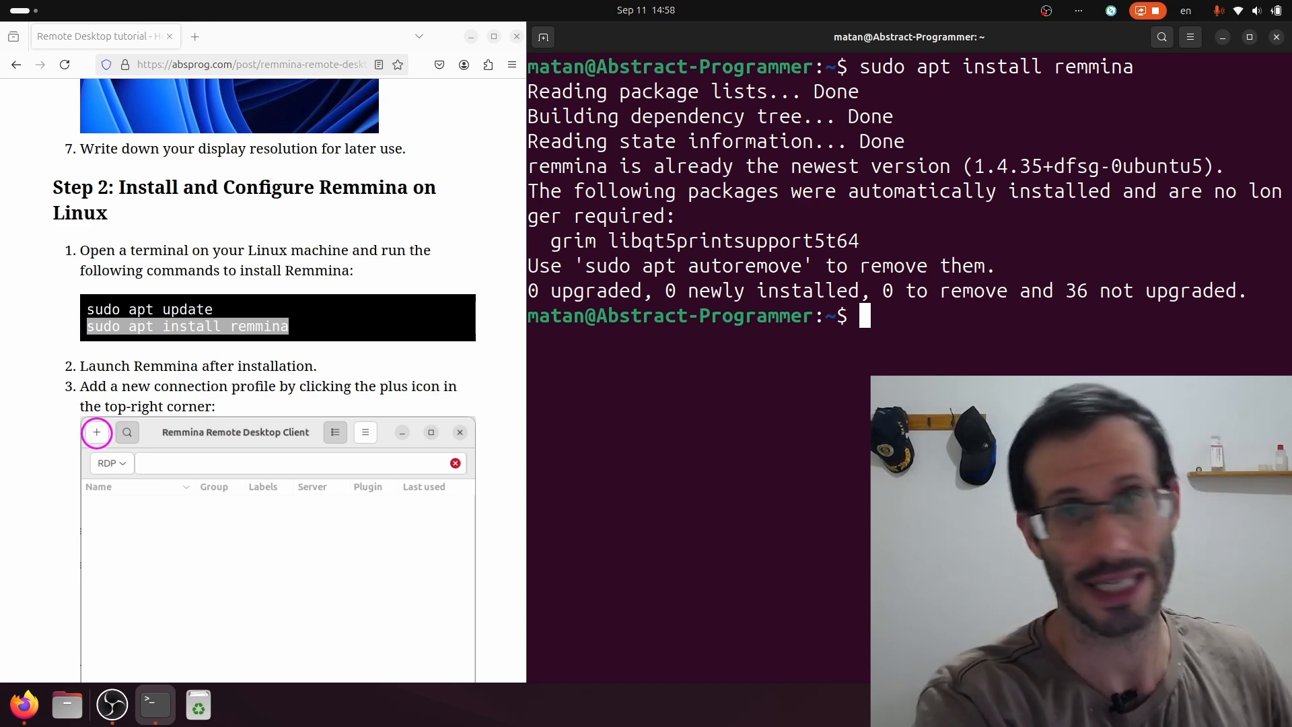
{"action": "type", "text": "exit"}
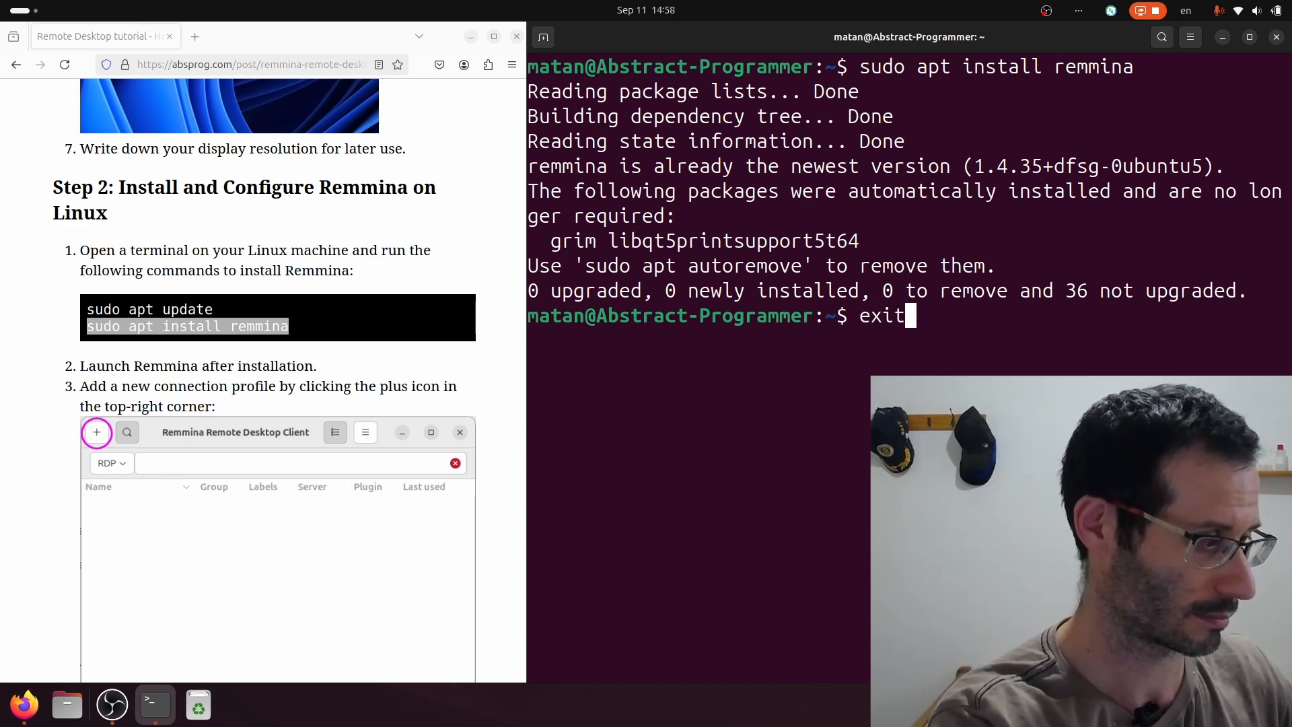
{"action": "key", "text": "Return"}
Launch Remmina from the app search and start a new connection profile.
{"action": "key", "text": "super"}
{"action": "type", "text": "remm"}
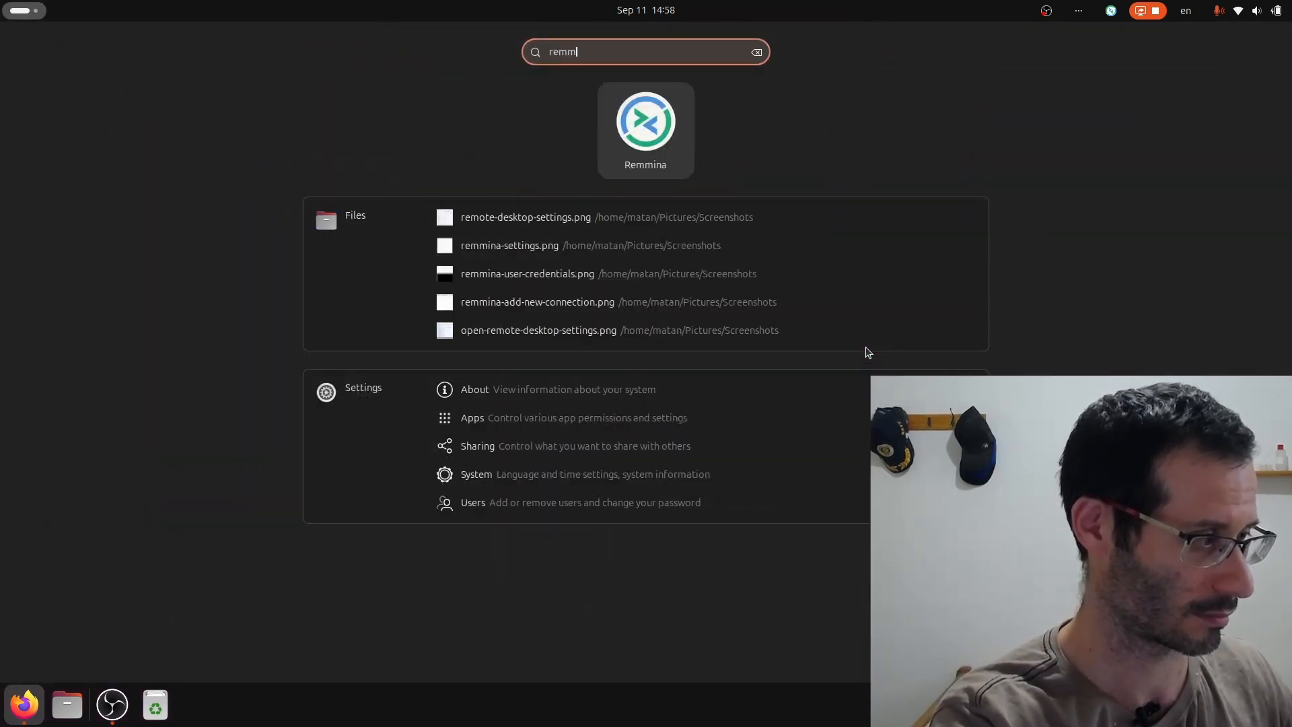
{"action": "type", "text": "ina"}
{"action": "key", "text": "Return"}
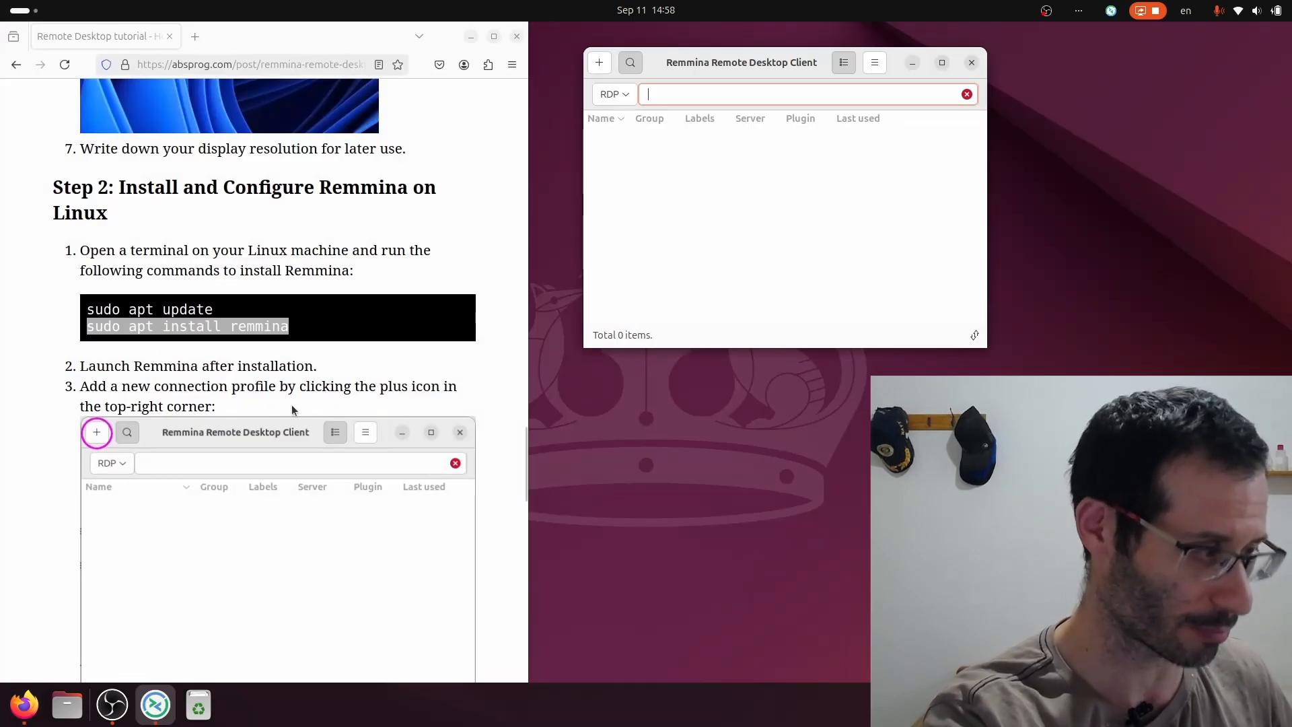
{"action": "left_click", "coordinate": [601, 64]}
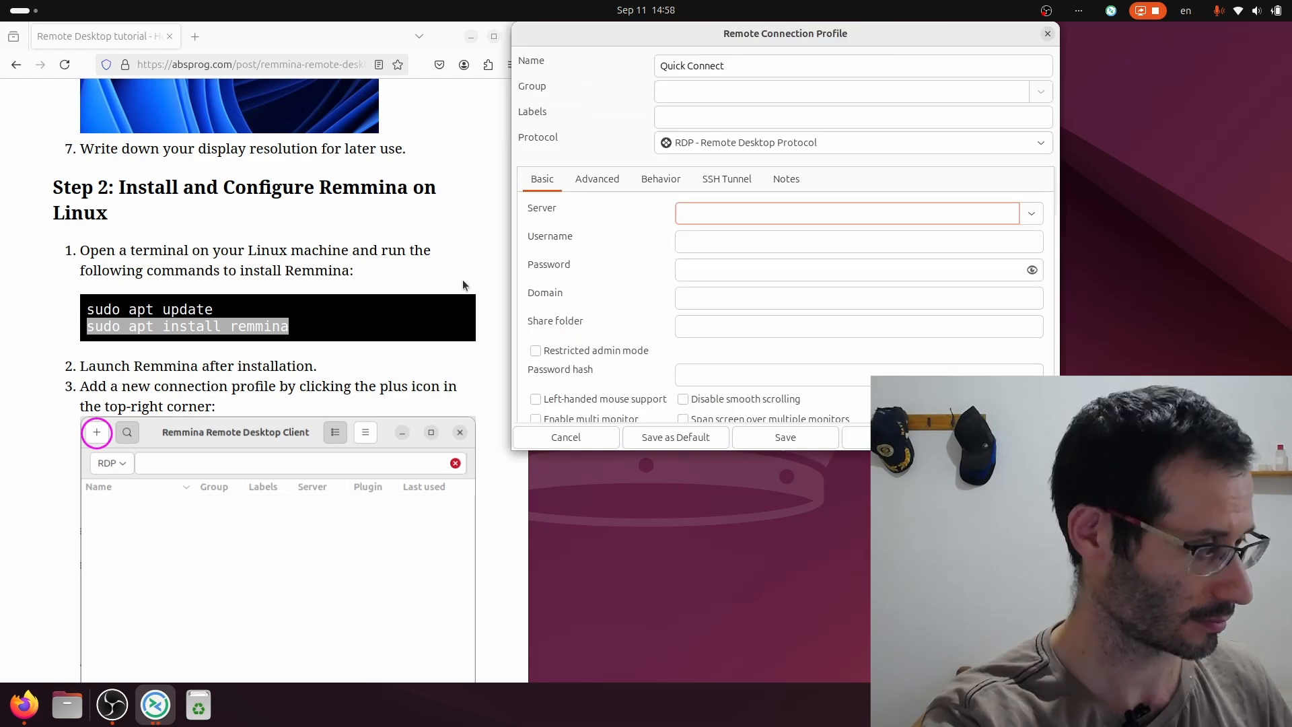
{"action": "scroll", "coordinate": [462, 280], "scroll_direction": "down", "scroll_amount": 9}
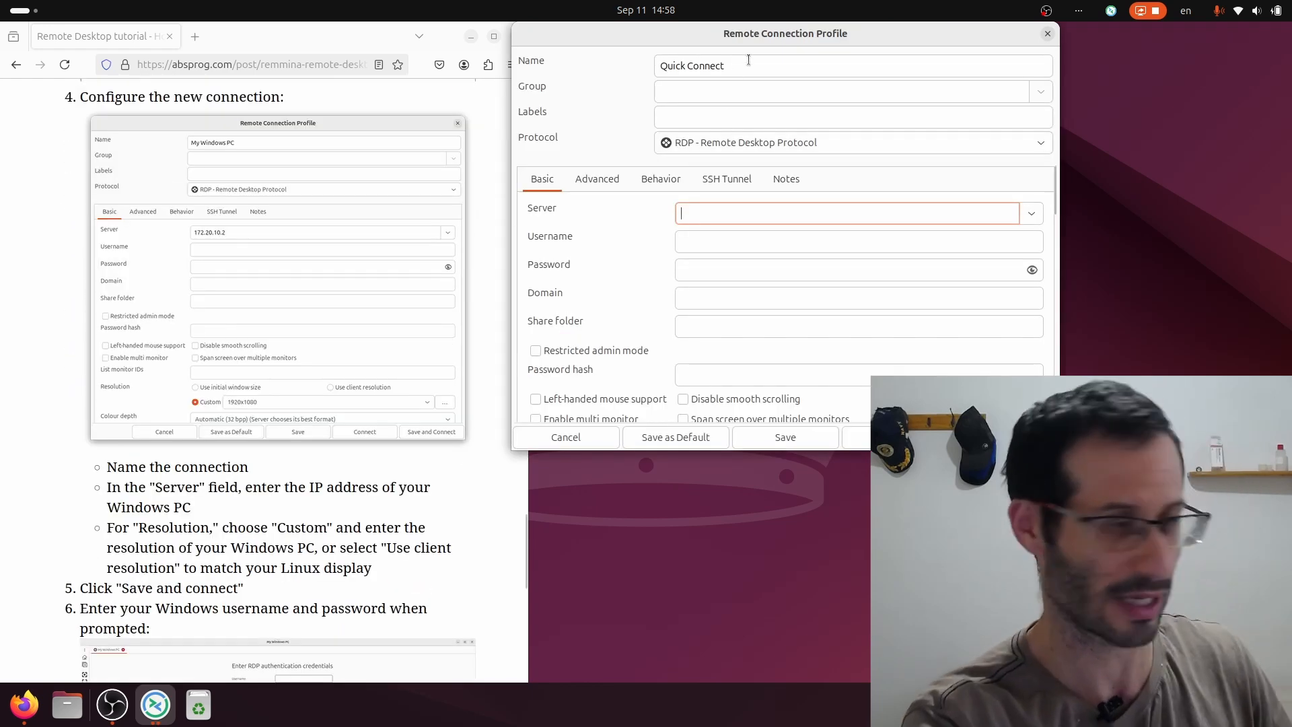
Rename the profile 'My Windows PC' and set the server to 172.20.10.2.
{"action": "triple_click", "coordinate": [748, 60]}
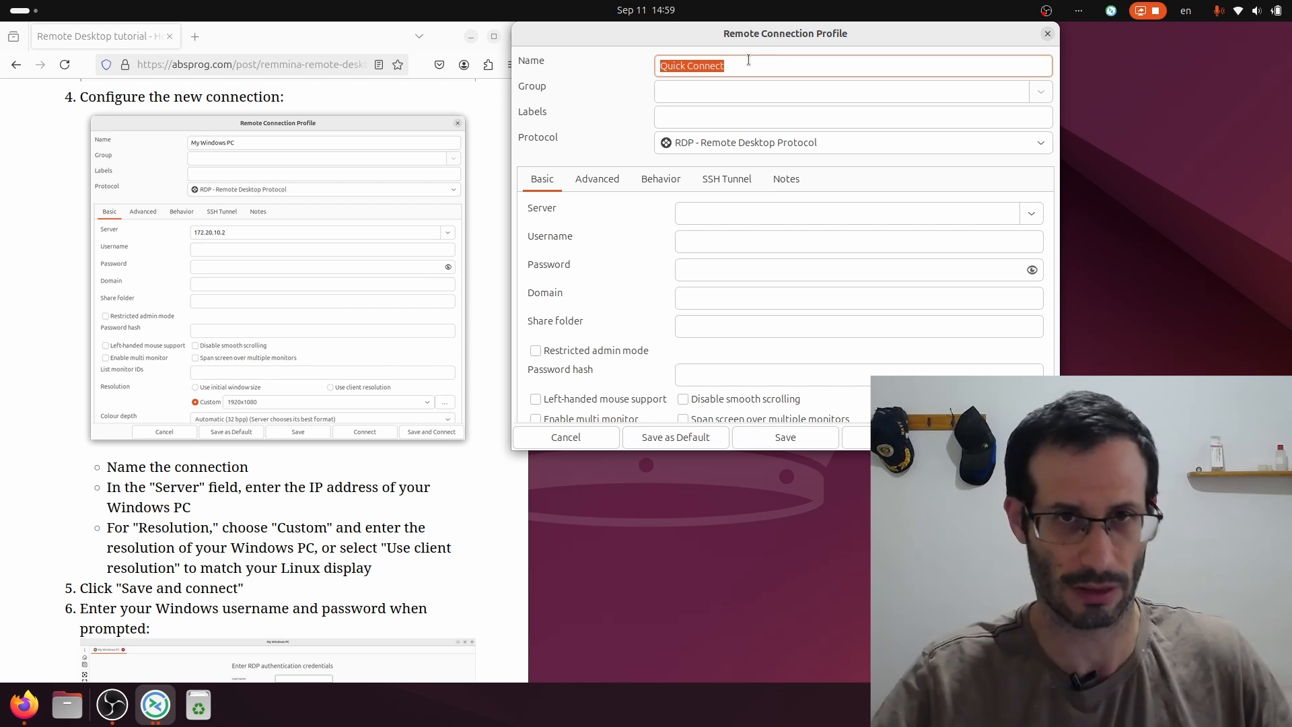
{"action": "type", "text": "My Windows PC"}
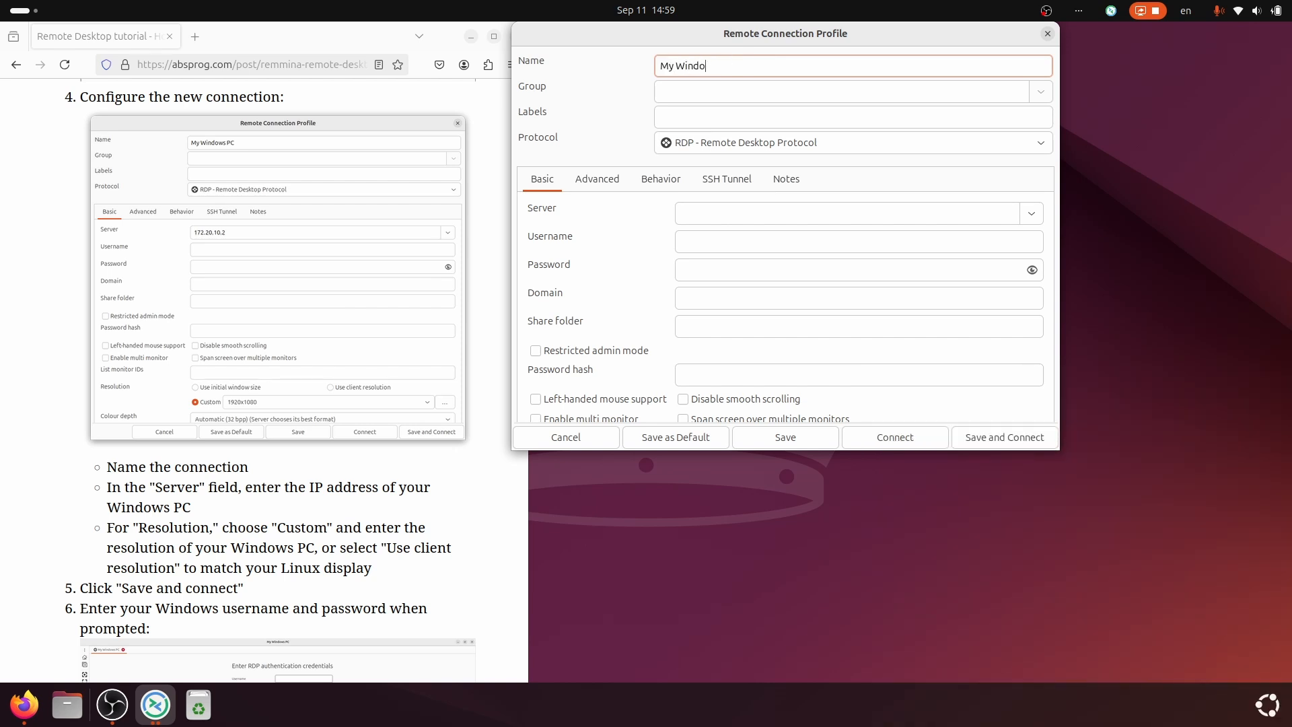
{"action": "left_click", "coordinate": [716, 214]}
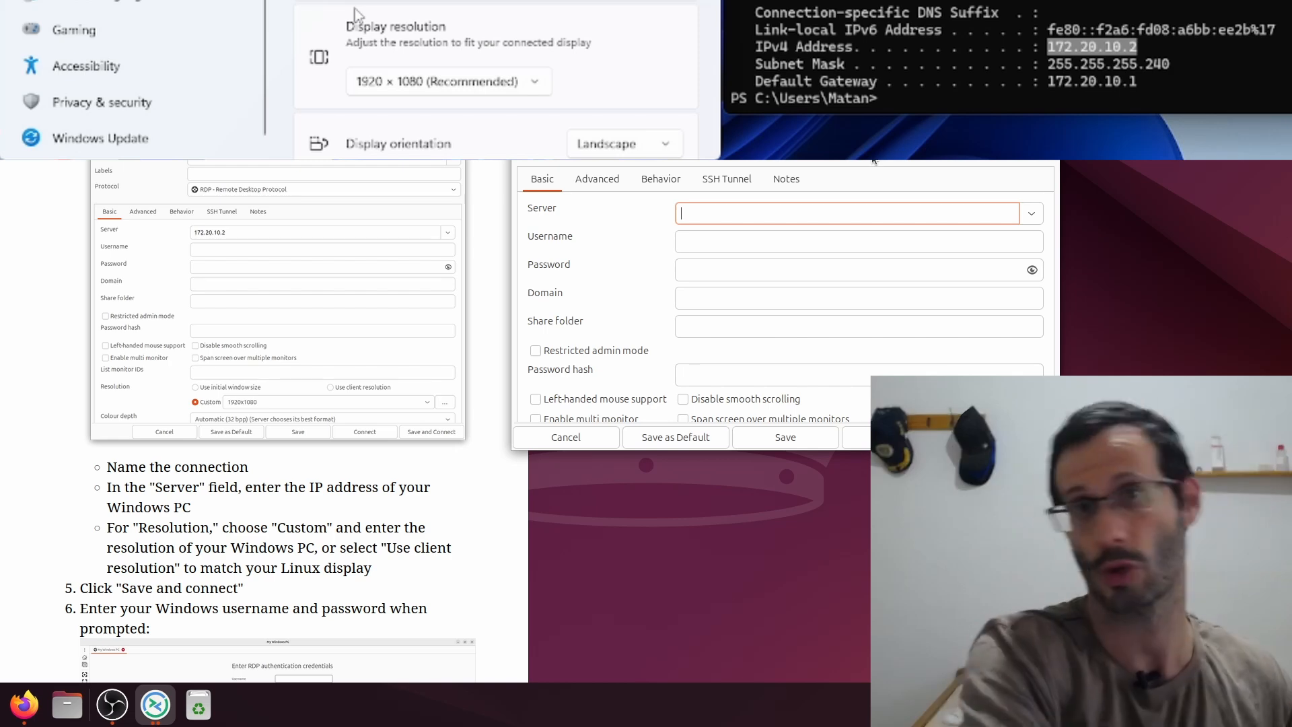
{"action": "type", "text": "172"}
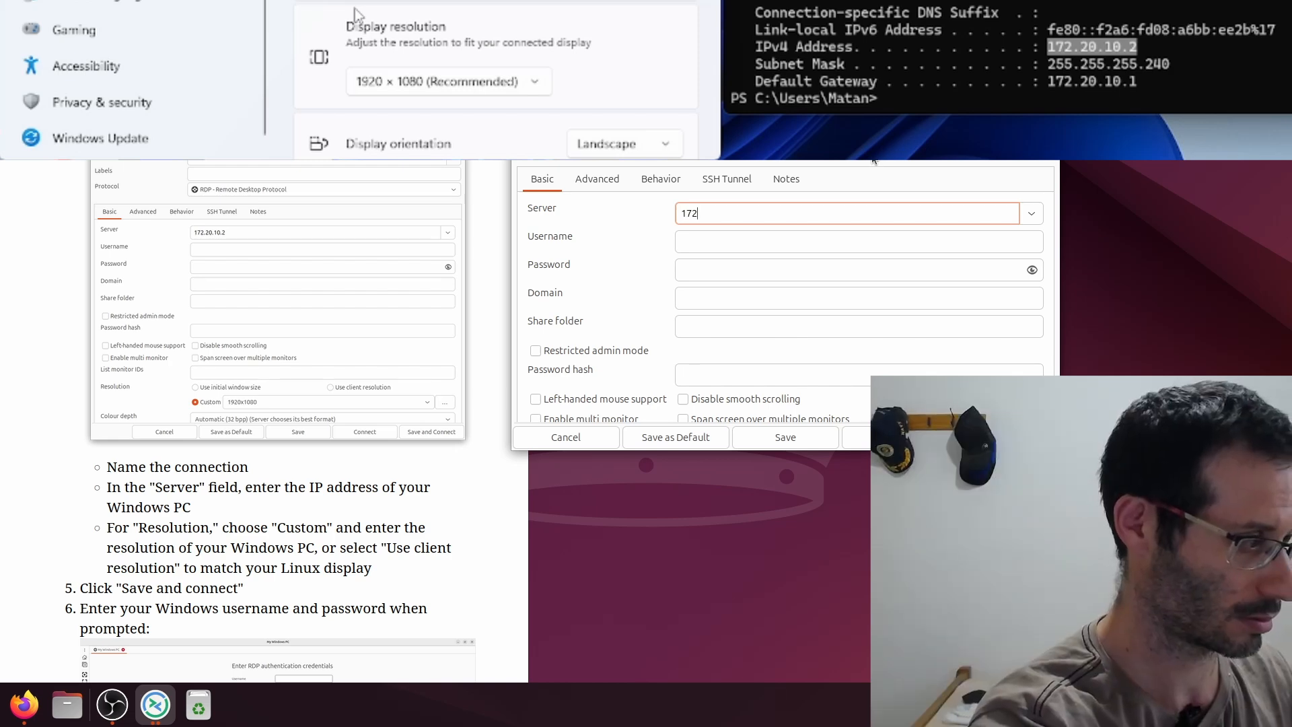
{"action": "type", "text": ".20.10.2"}
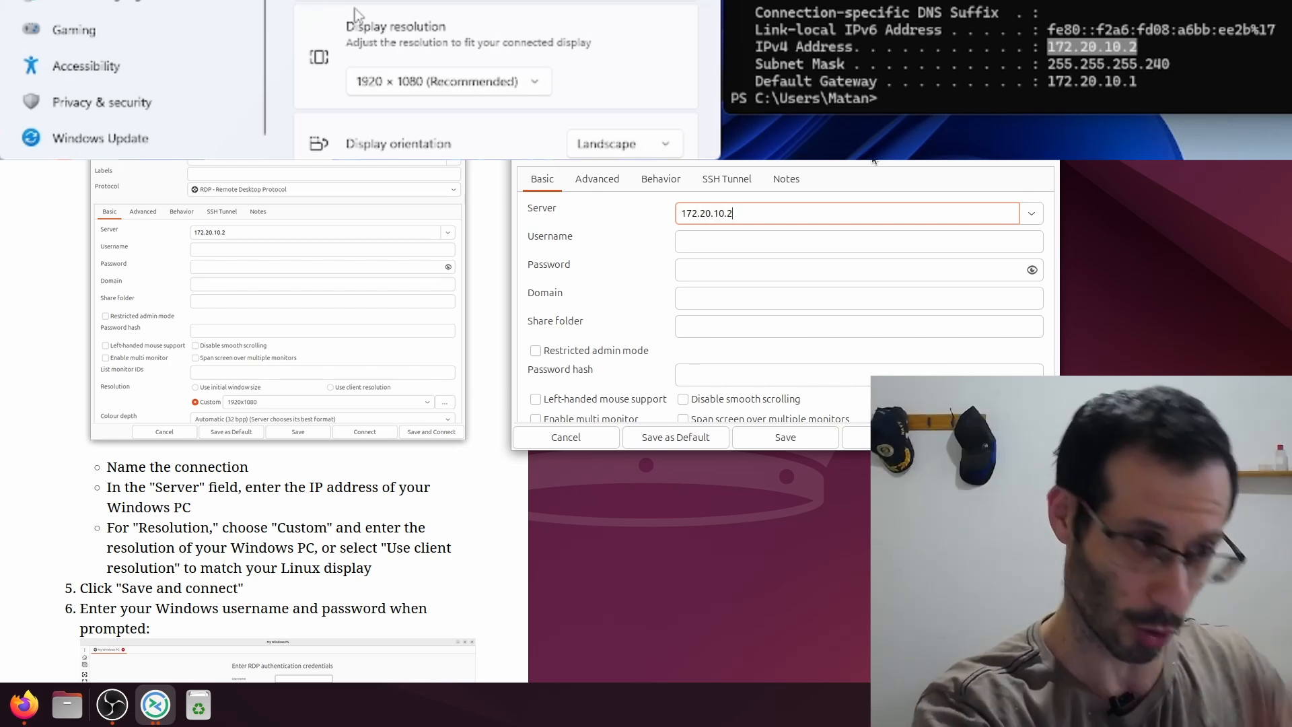
{"action": "scroll", "coordinate": [720, 360], "scroll_direction": "down", "scroll_amount": 3}
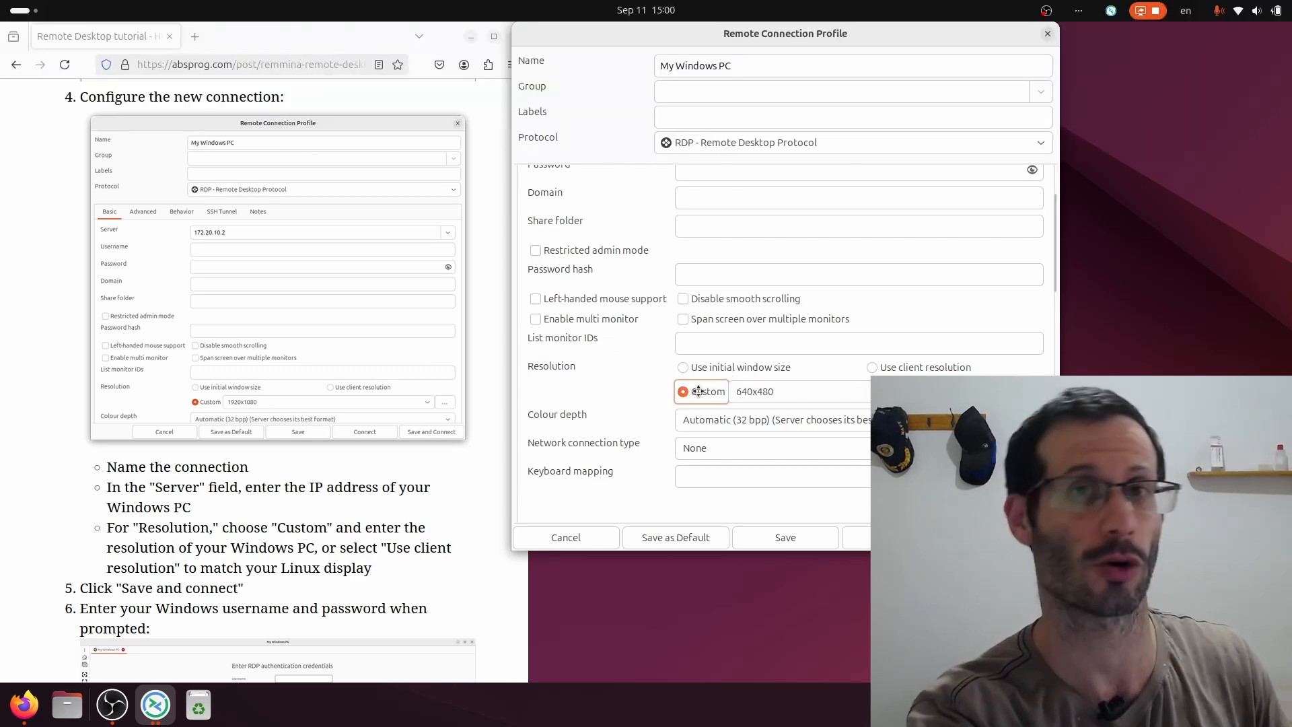
Pick 1920x1080 as the custom resolution, then switch to 'Use client resolution'.
{"action": "left_click", "coordinate": [778, 391]}
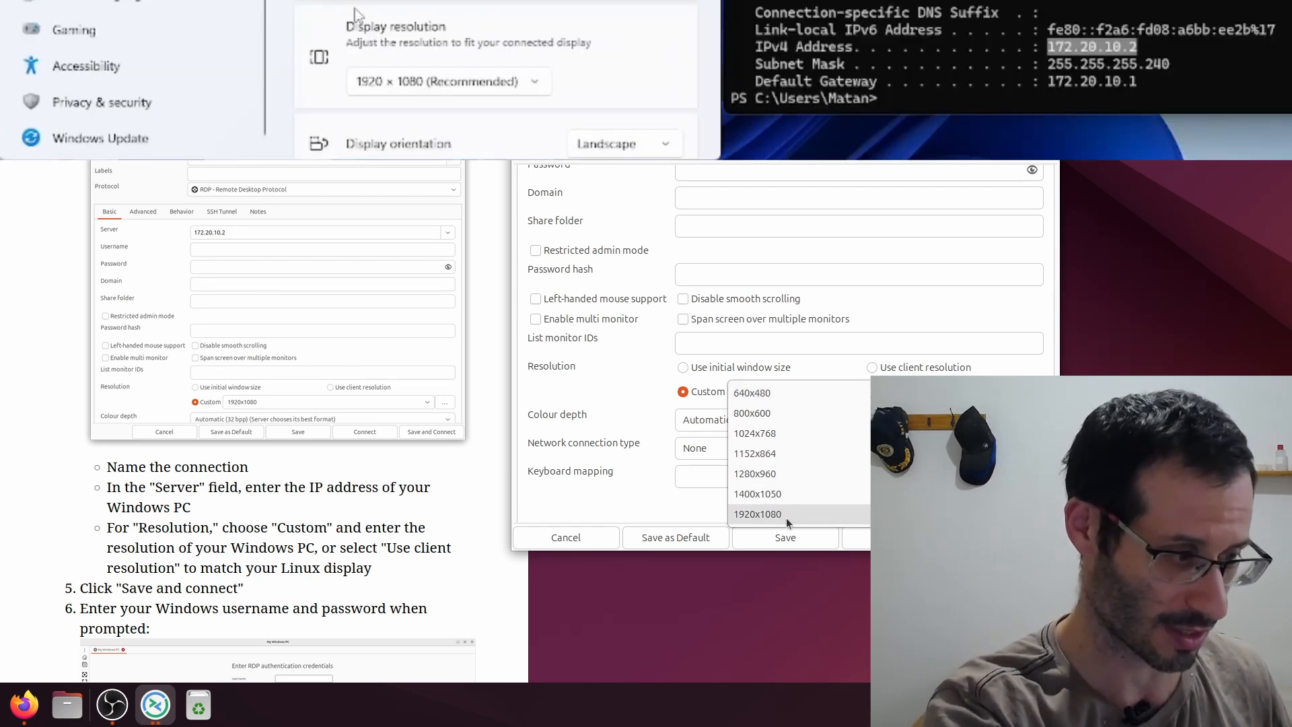
{"action": "left_click", "coordinate": [786, 516]}
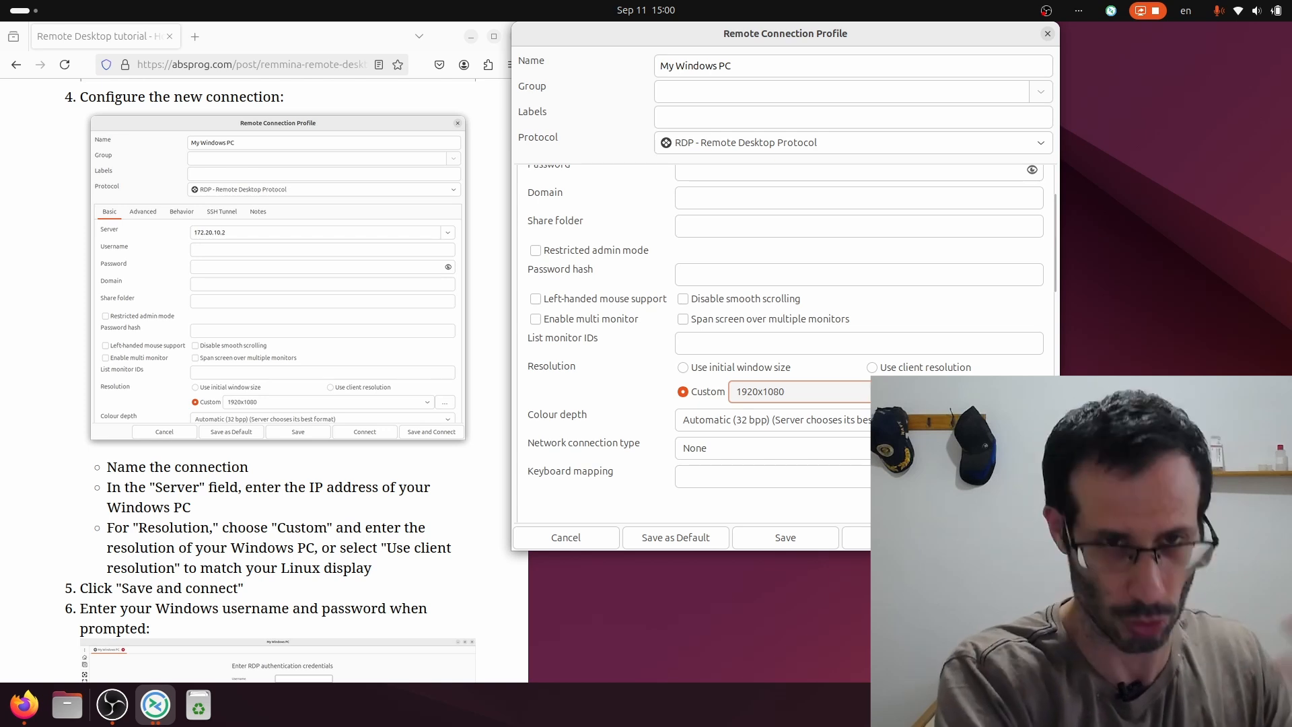
{"action": "left_click", "coordinate": [873, 368]}
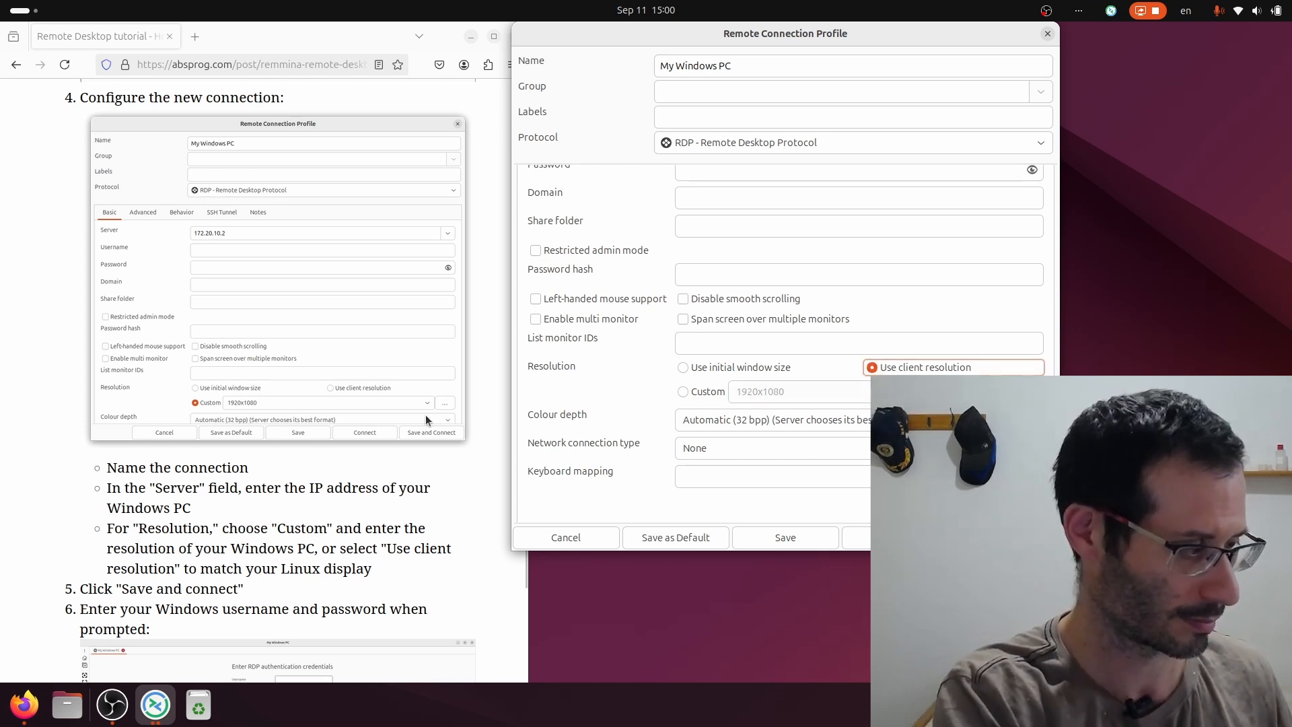
{"action": "scroll", "coordinate": [425, 416], "scroll_direction": "down", "scroll_amount": 3}
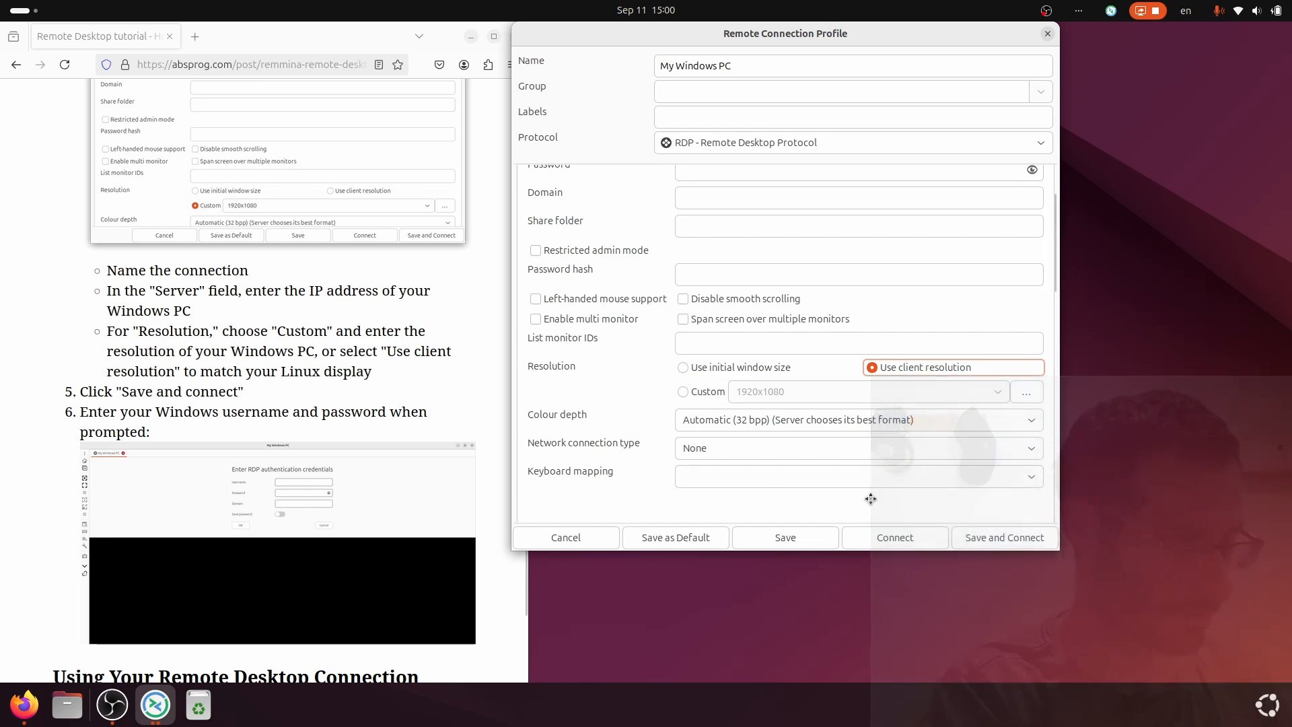
Save and connect, log in with the Windows username and password, then toggle fullscreen.
{"action": "left_click", "coordinate": [1011, 541]}
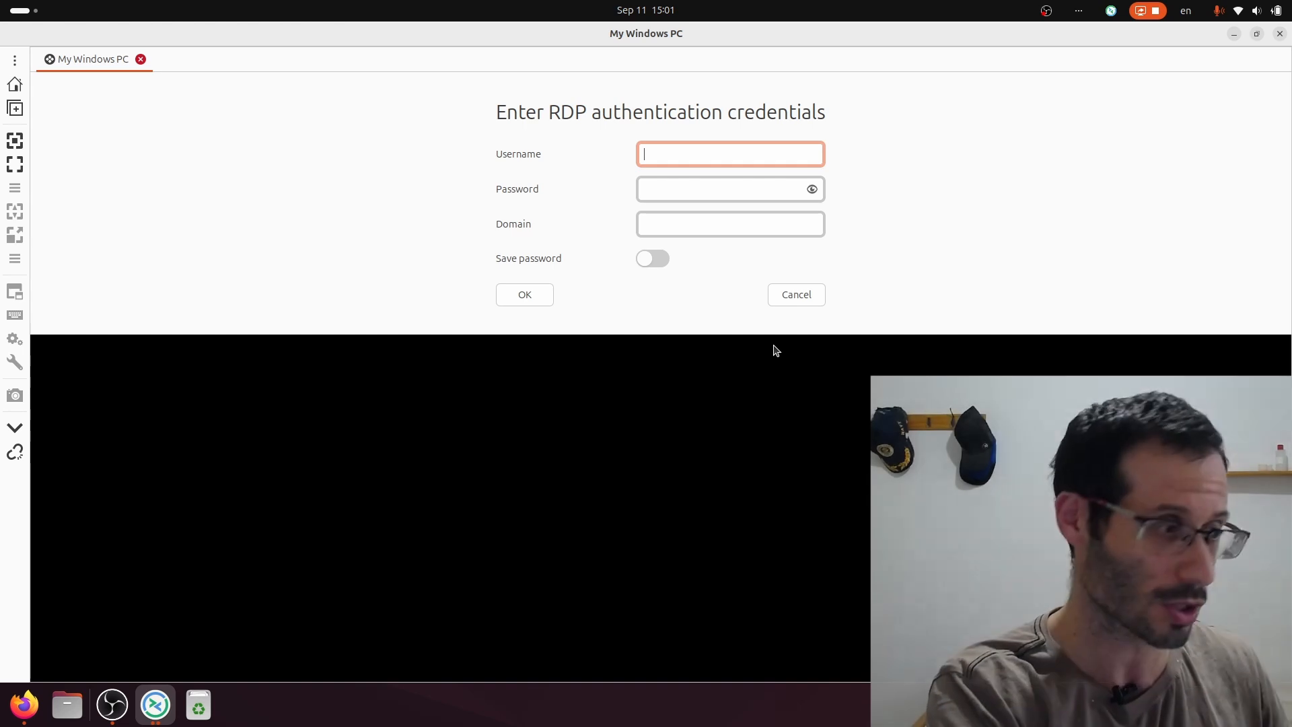
{"action": "type", "text": "Matan"}
{"action": "left_click", "coordinate": [741, 198]}
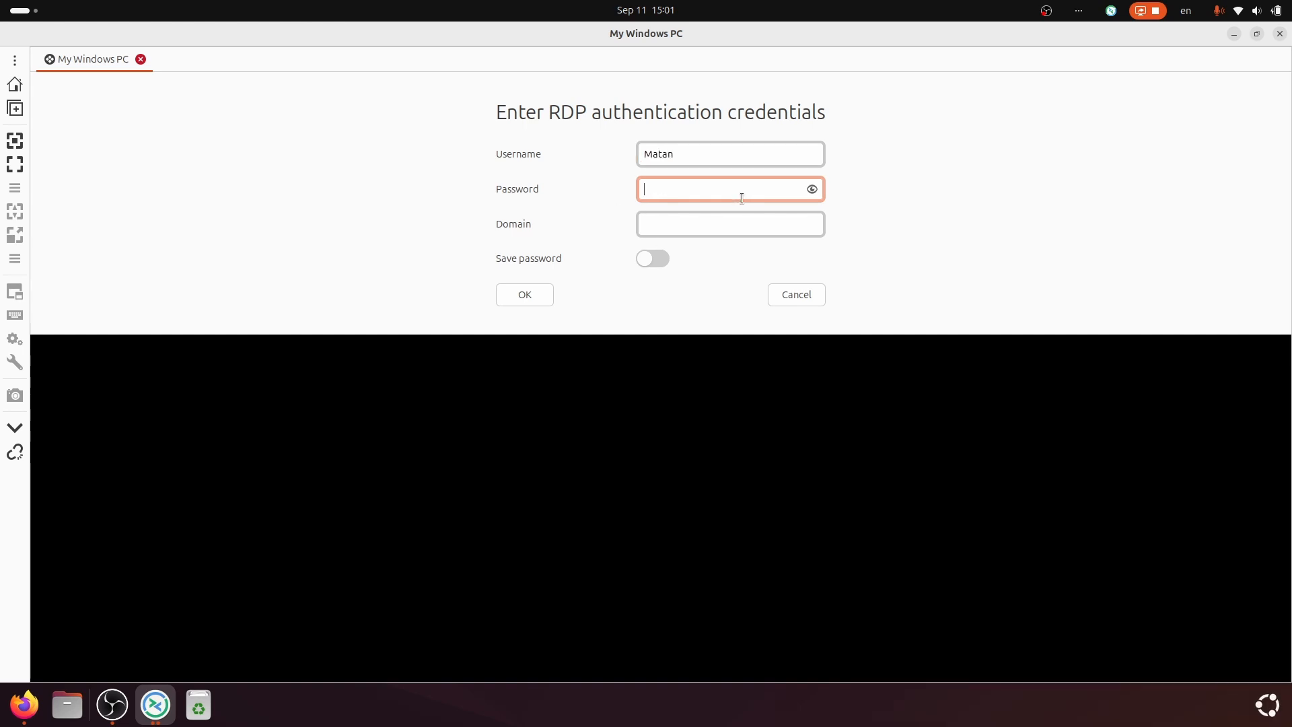
{"action": "type", "text": "•••"}
{"action": "type", "text": "•"}
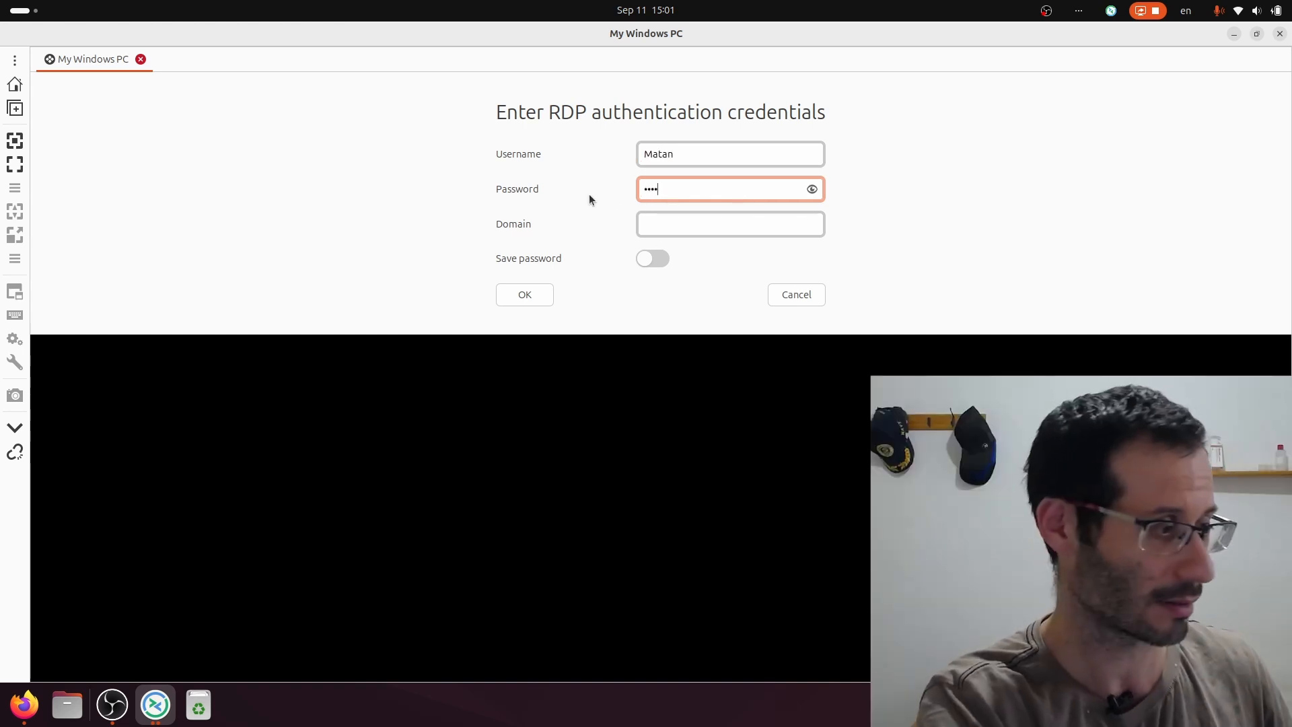
{"action": "left_click", "coordinate": [531, 295]}
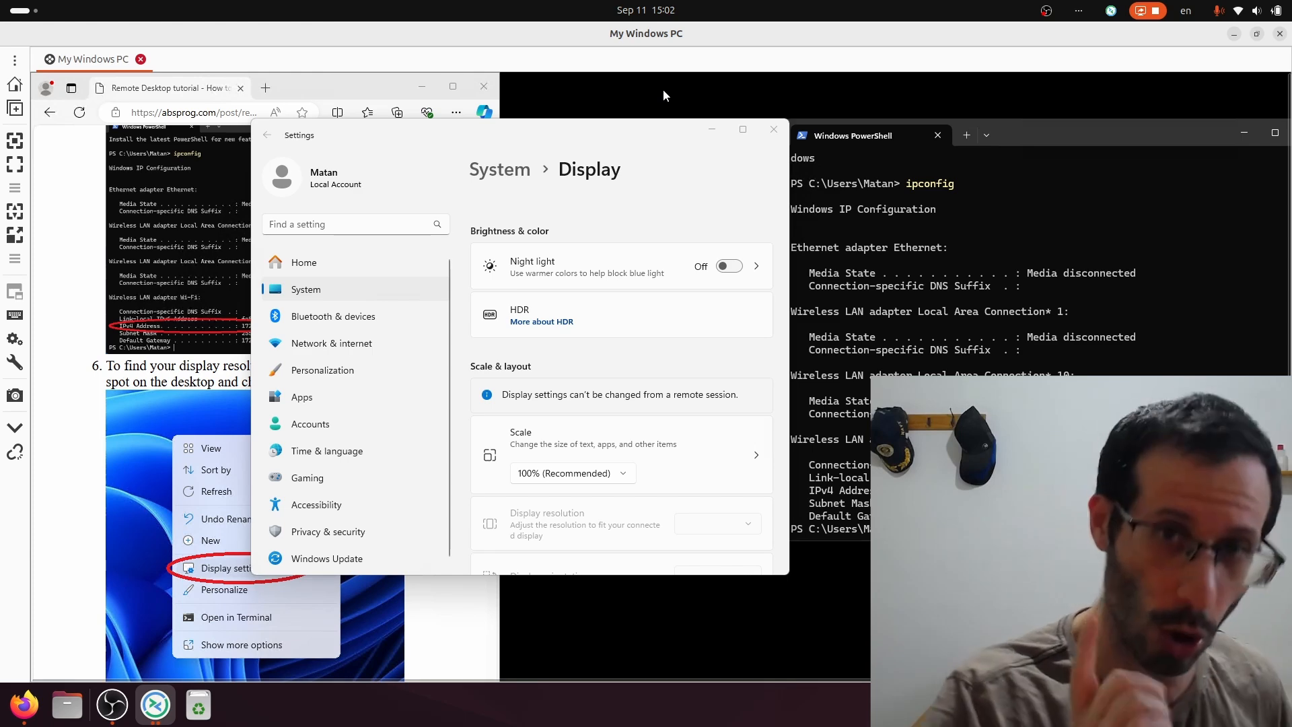
{"action": "key", "text": "Control_R"}
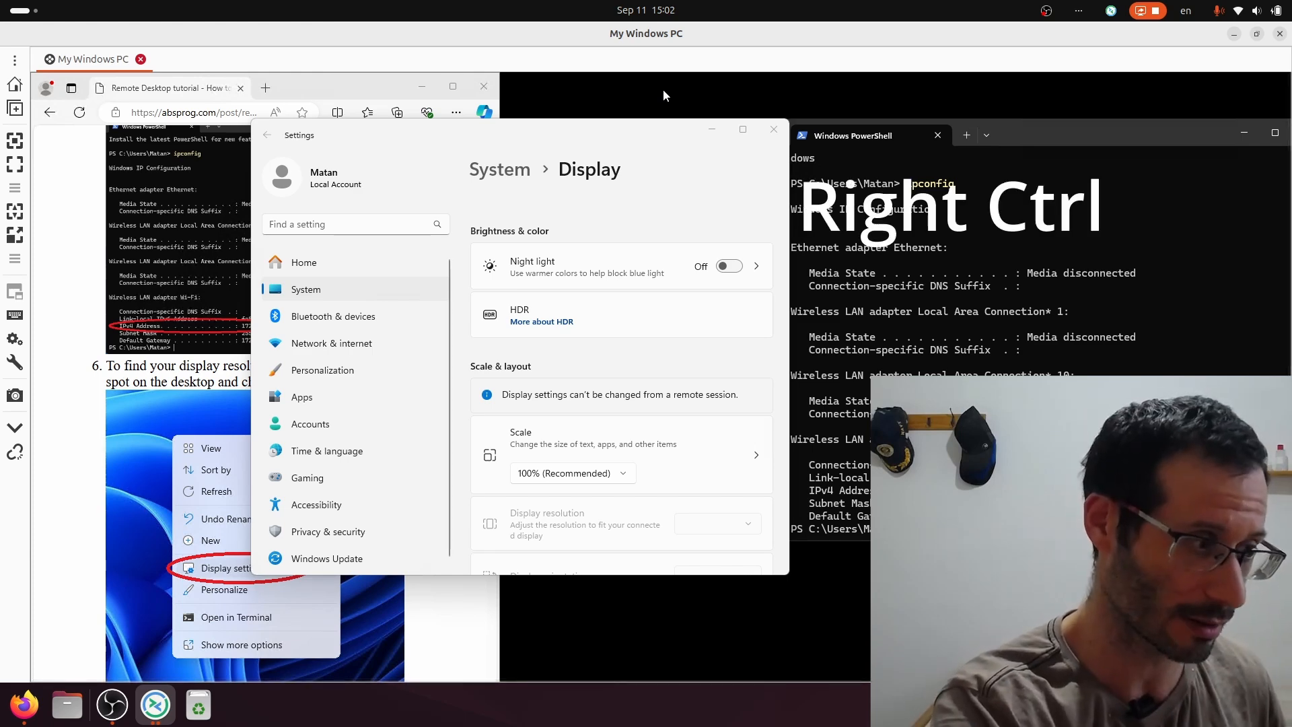
{"action": "key", "text": "Control_R+f"}
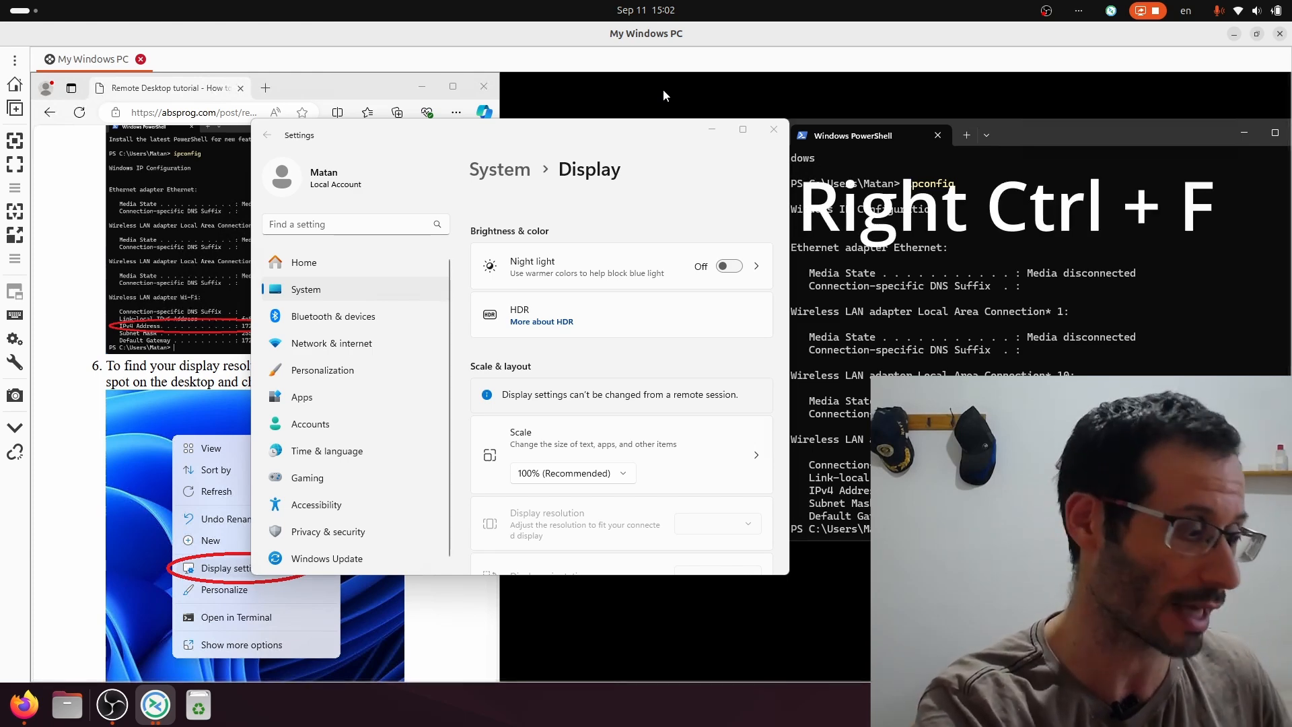